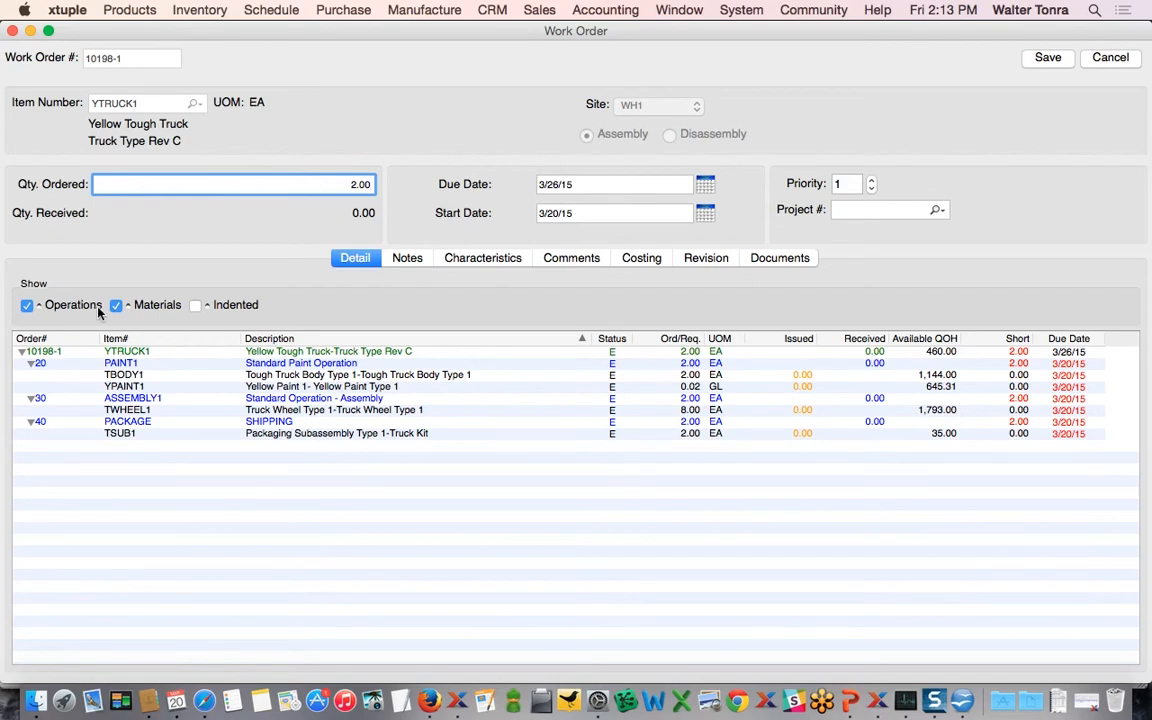
# Hide the work order's operations to review its materials alone, and show the operations again
pyautogui.click(70, 308)
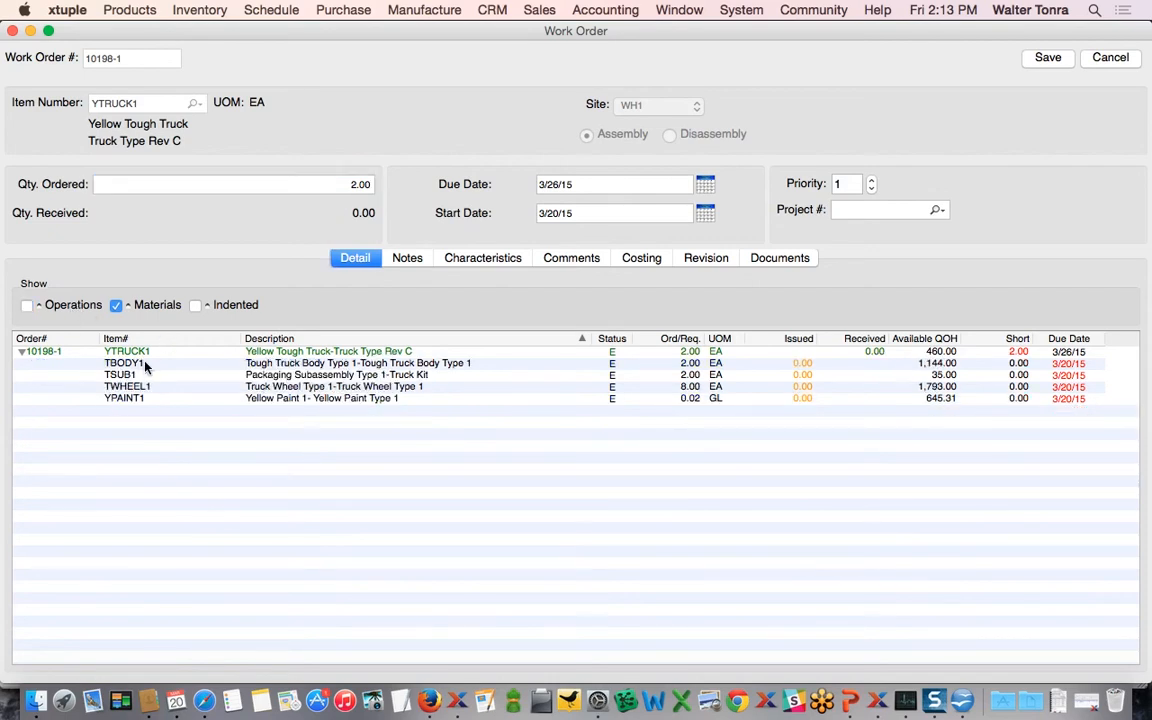
pyautogui.click(78, 308)
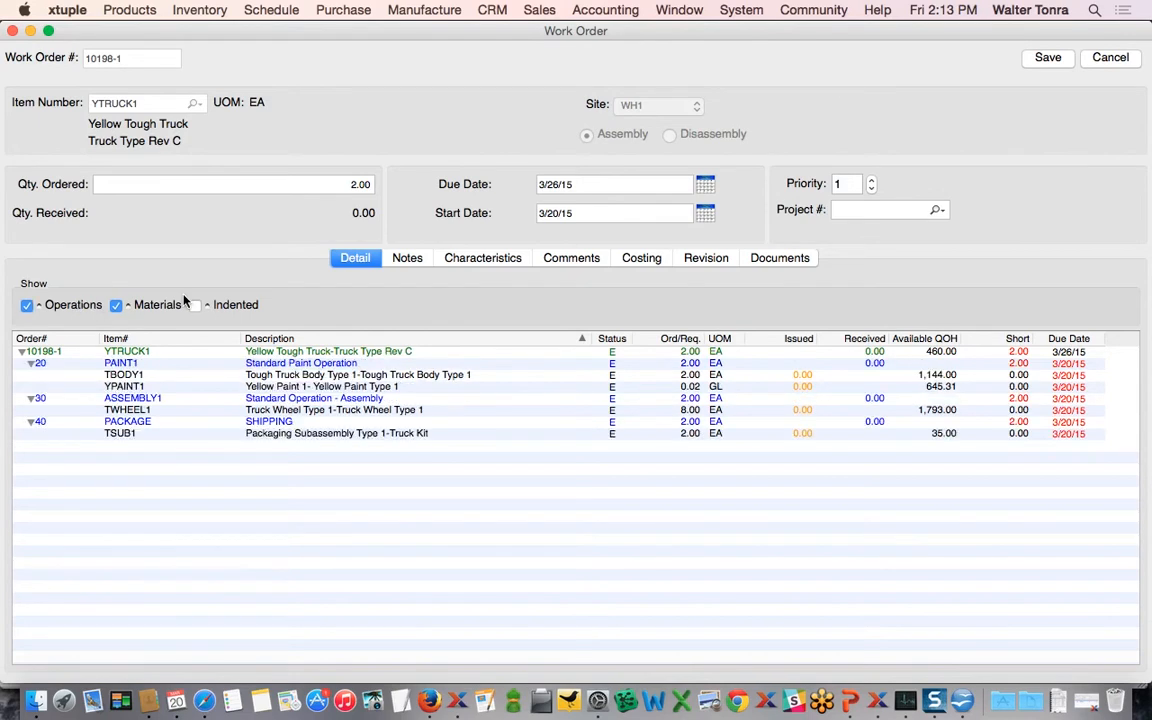
pyautogui.click(75, 306)
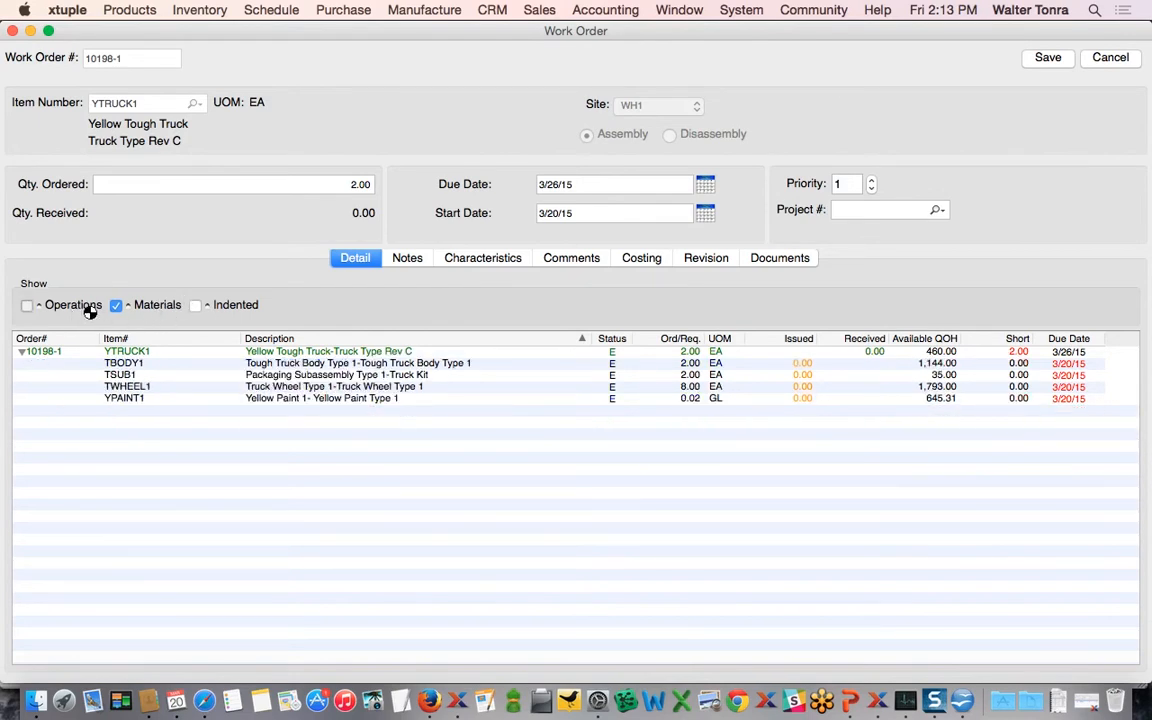
pyautogui.click(88, 308)
# Hide the materials and examine the PAINT1, ASSEMBLY1 and PACKAGE operations of the work order
pyautogui.click(168, 308)
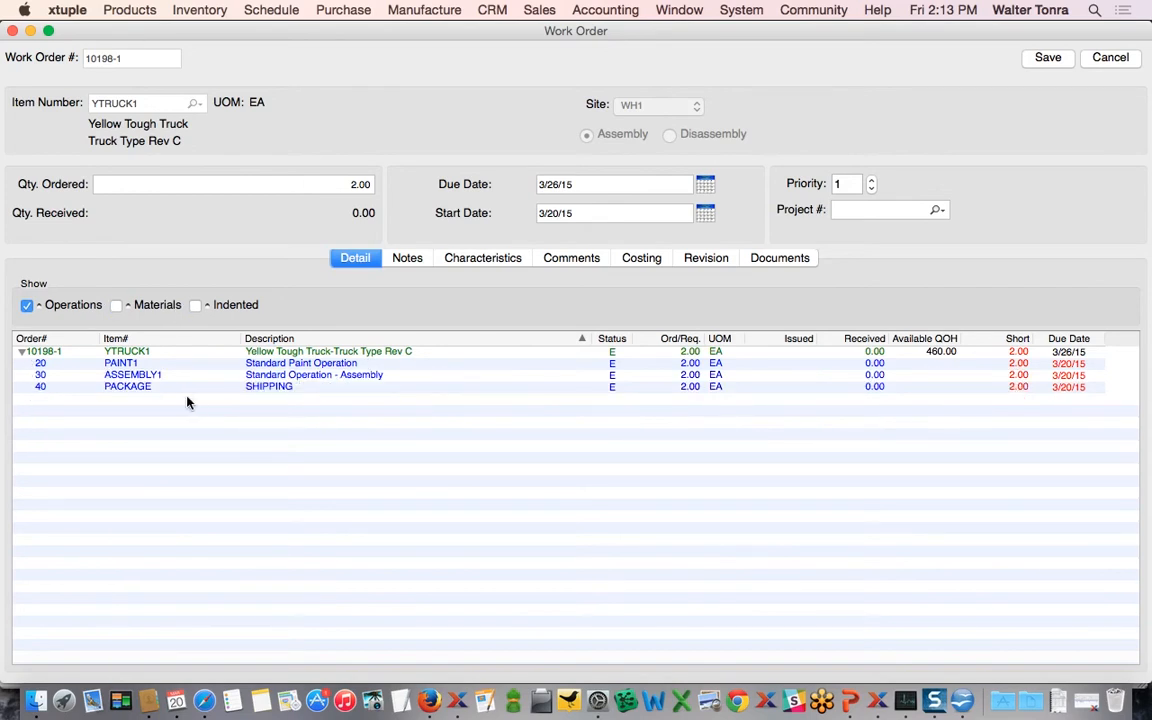
pyautogui.click(146, 375)
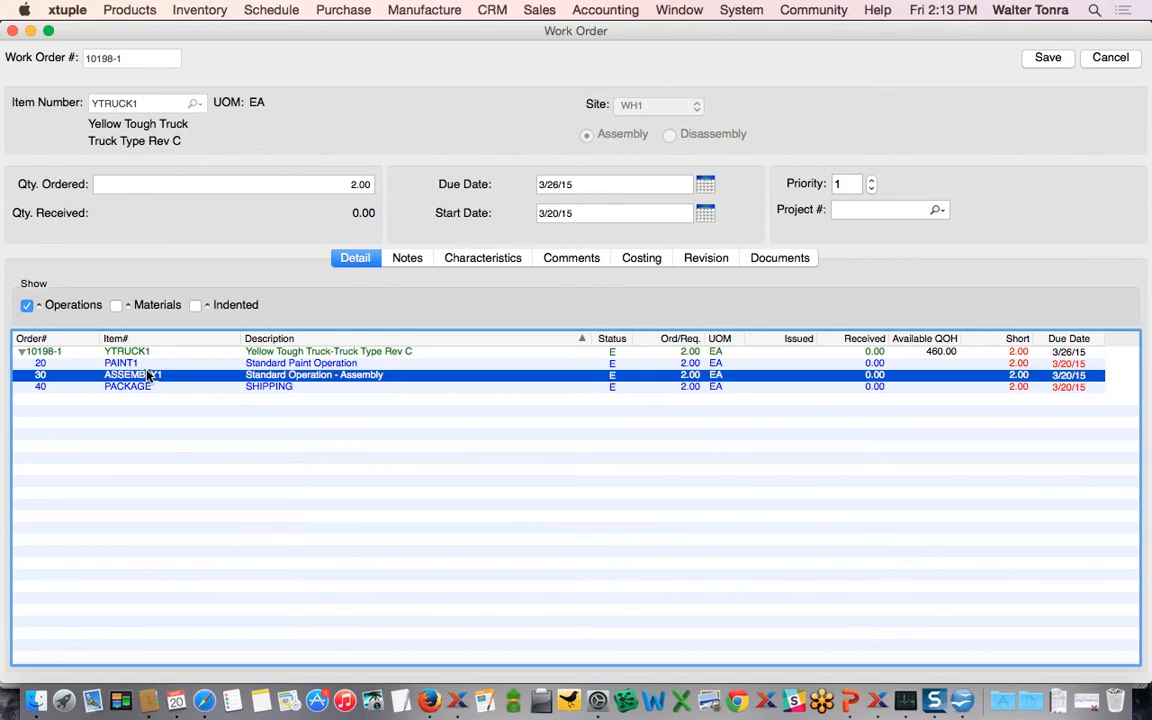
pyautogui.click(146, 364)
pyautogui.click(156, 376)
pyautogui.click(156, 388)
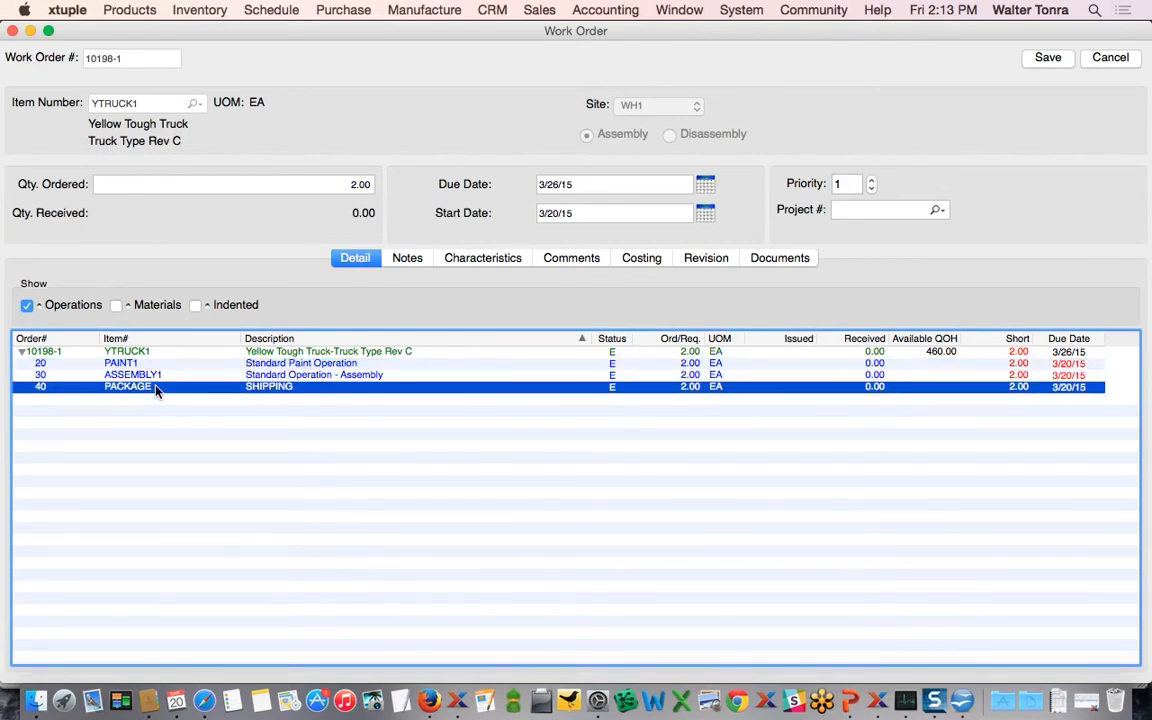
# Show the materials again and examine which ones are consumed at the paint and assembly operations
pyautogui.click(175, 308)
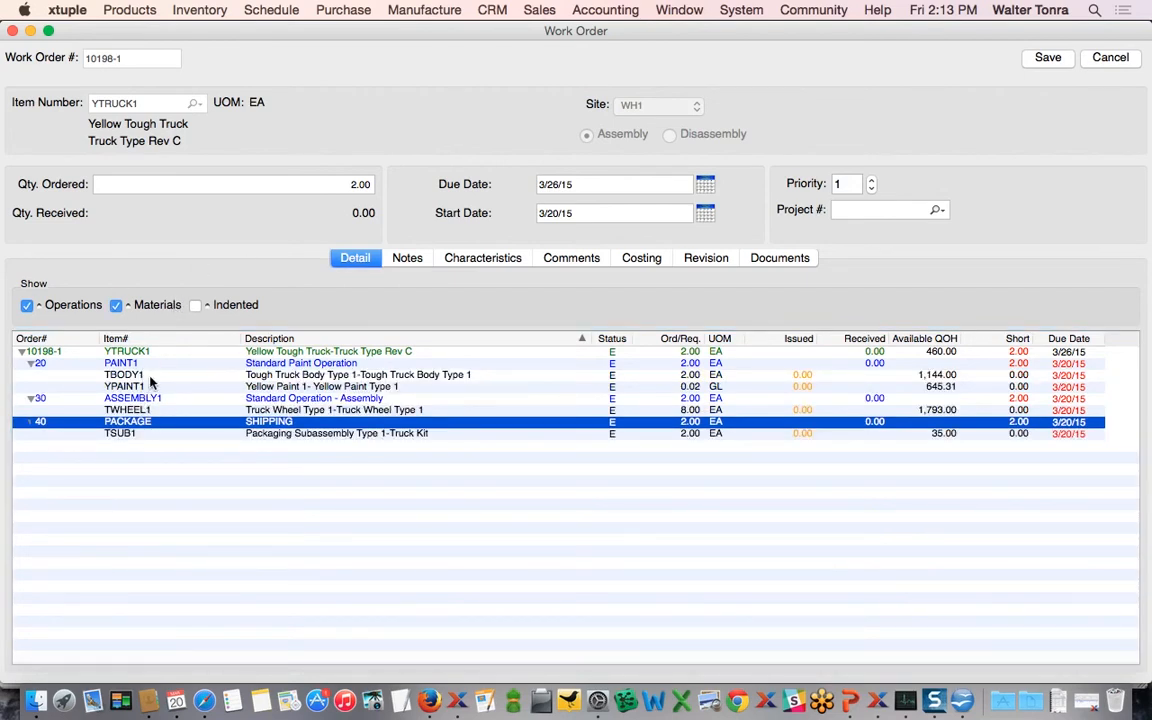
pyautogui.moveTo(148, 384); pyautogui.dragTo(143, 367)
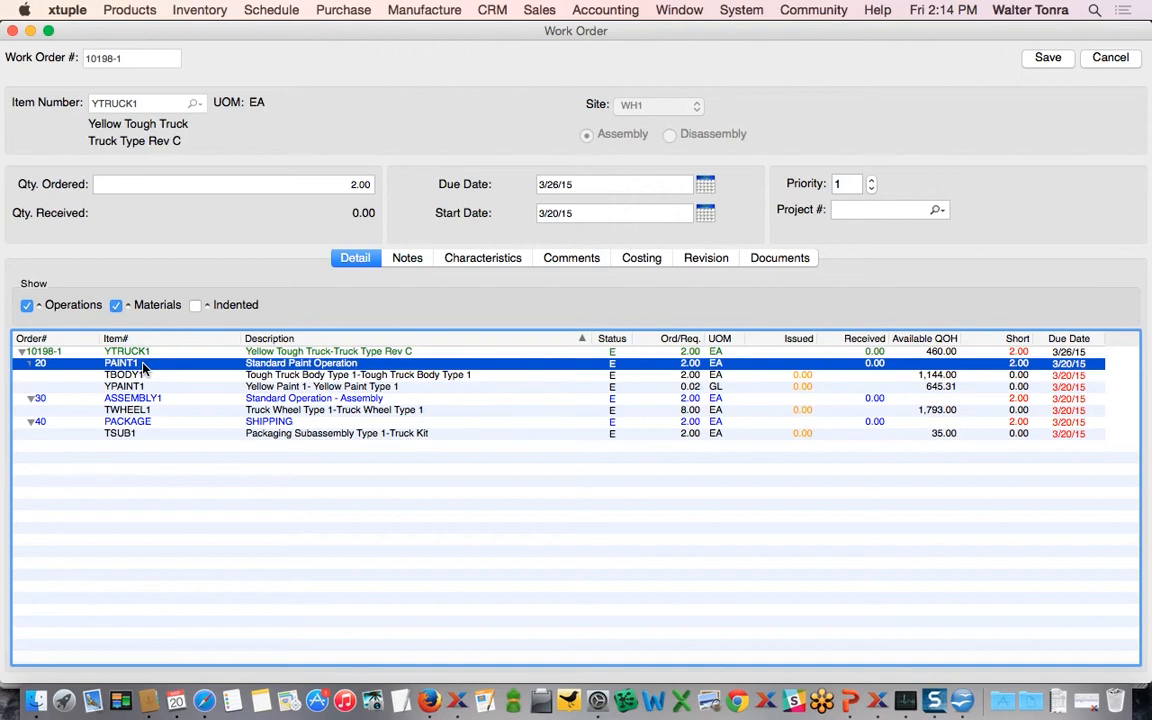
pyautogui.click(140, 386)
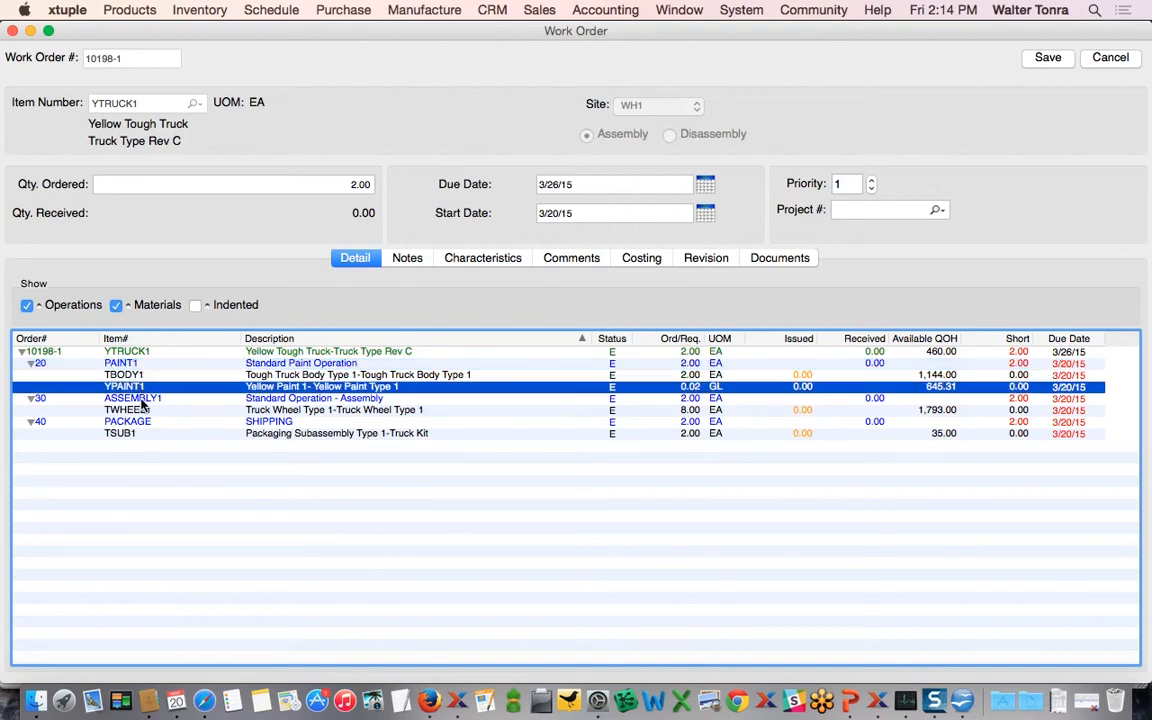
pyautogui.click(143, 399)
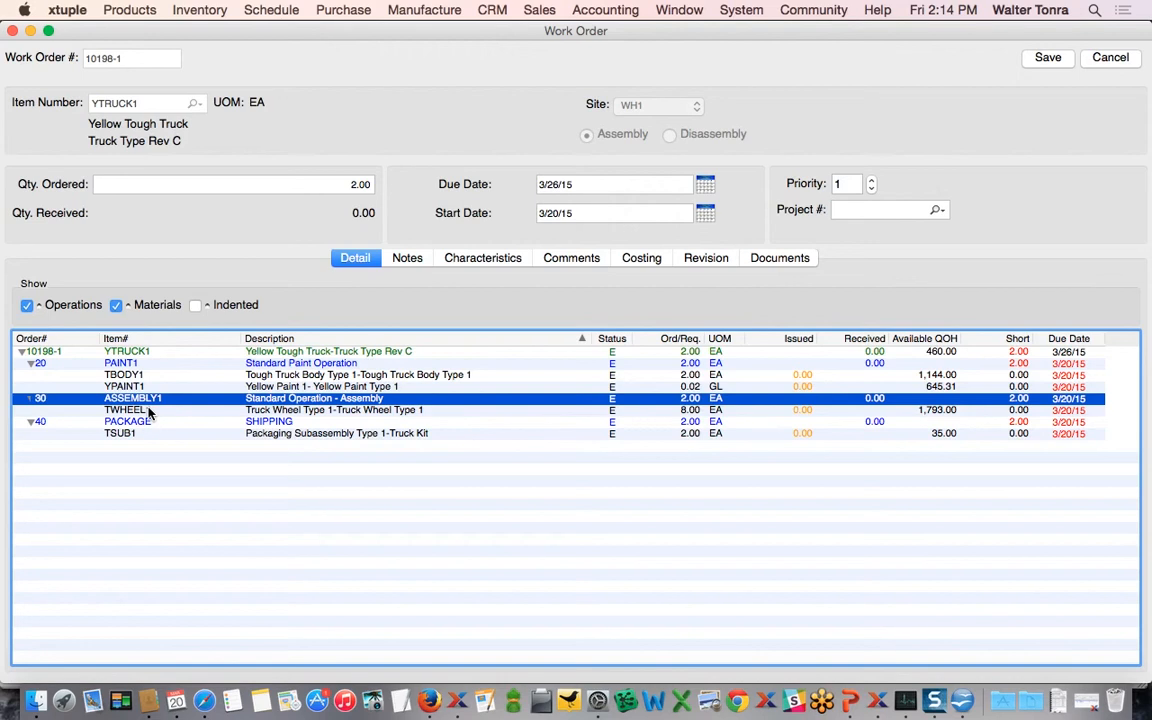
# Print the YTRUCK1 work order's traveler with release, pick list, routing and label enabled, opening it as a PDF in Preview
pyautogui.click(340, 354)
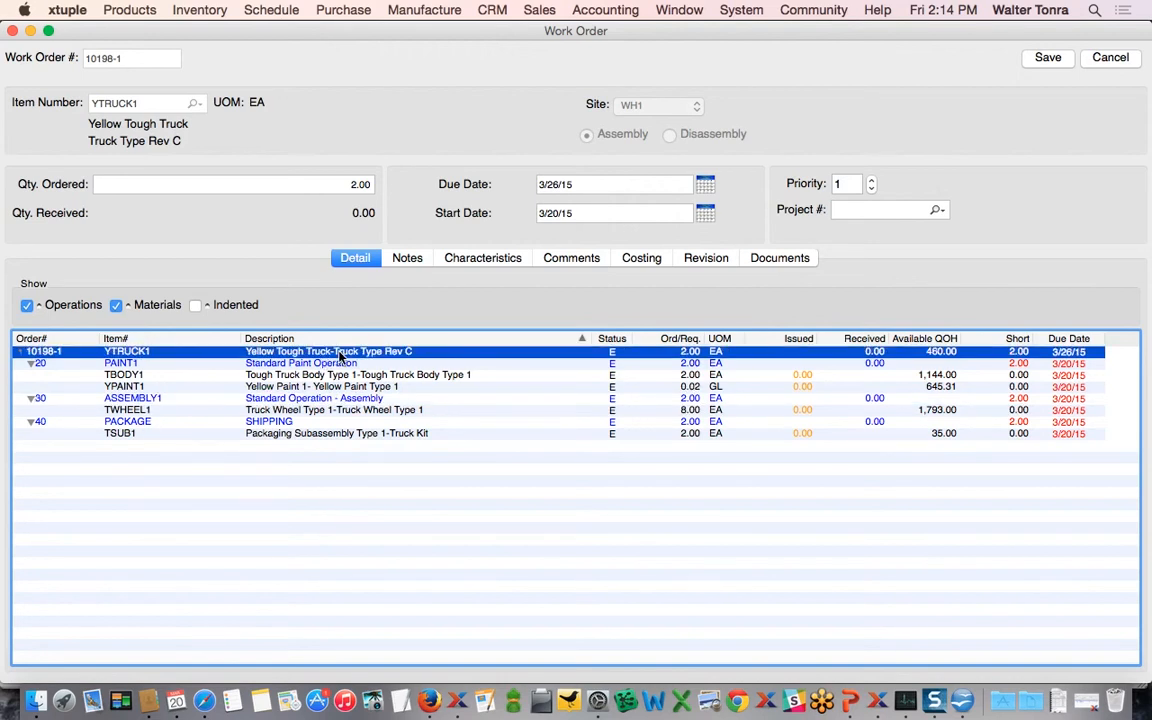
pyautogui.rightClick(340, 354)
pyautogui.click(382, 400)
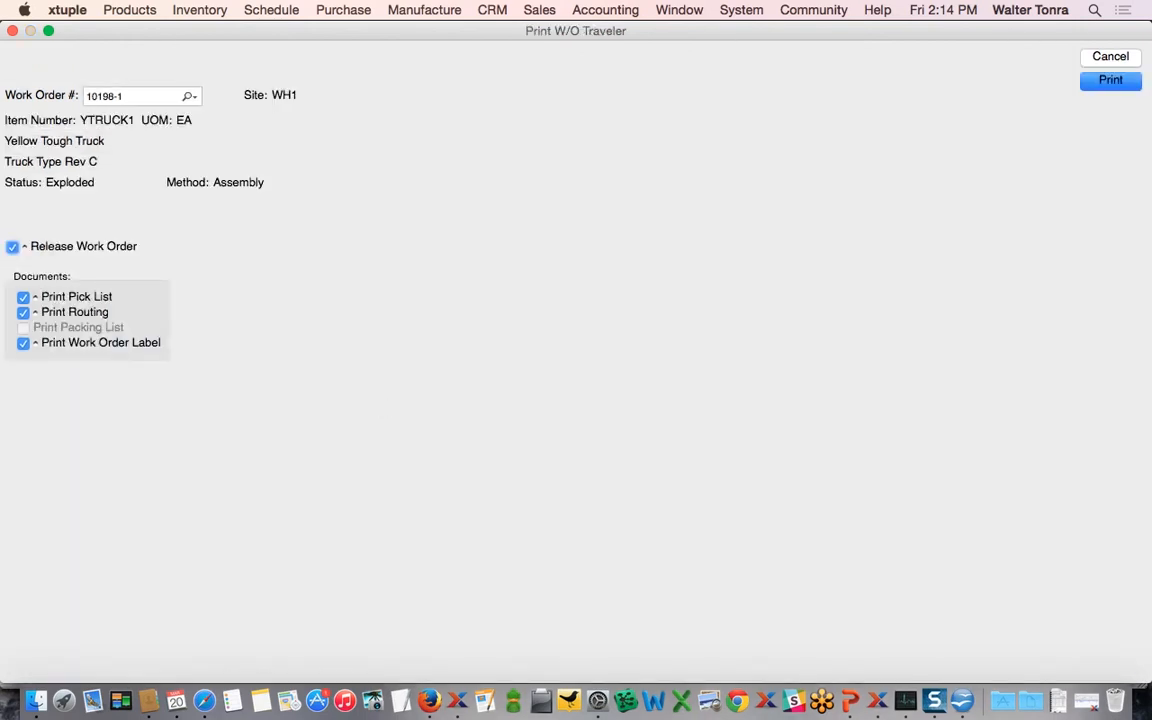
pyautogui.click(1102, 79)
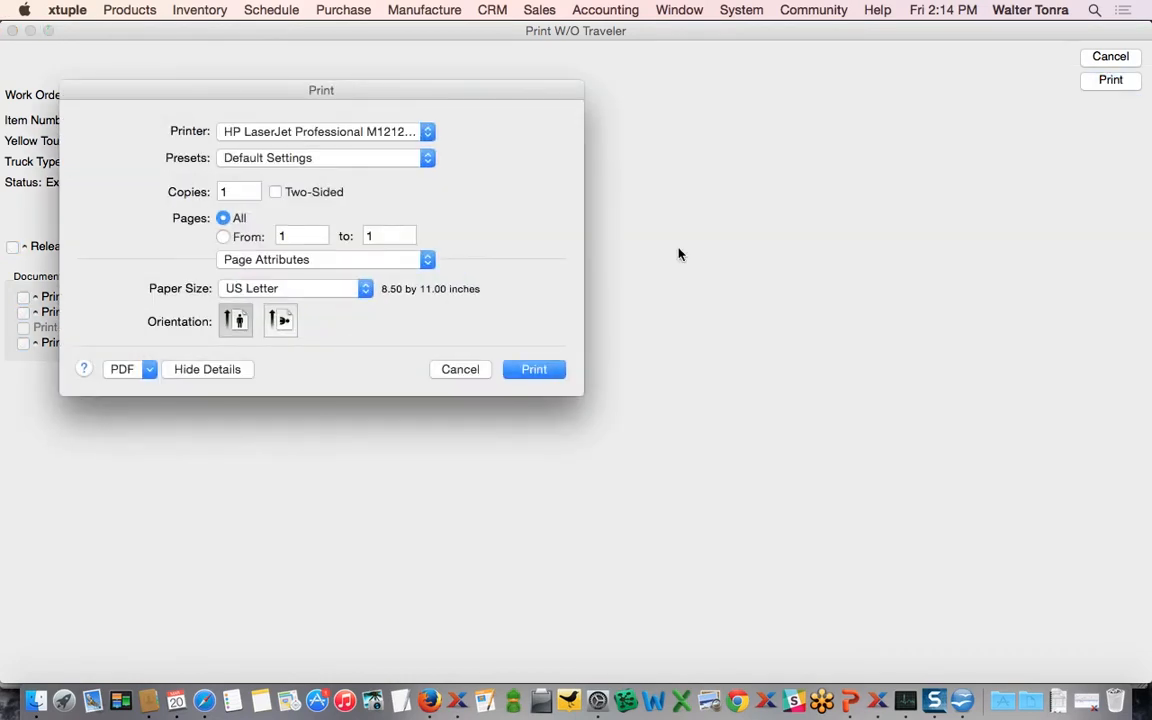
pyautogui.click(148, 372)
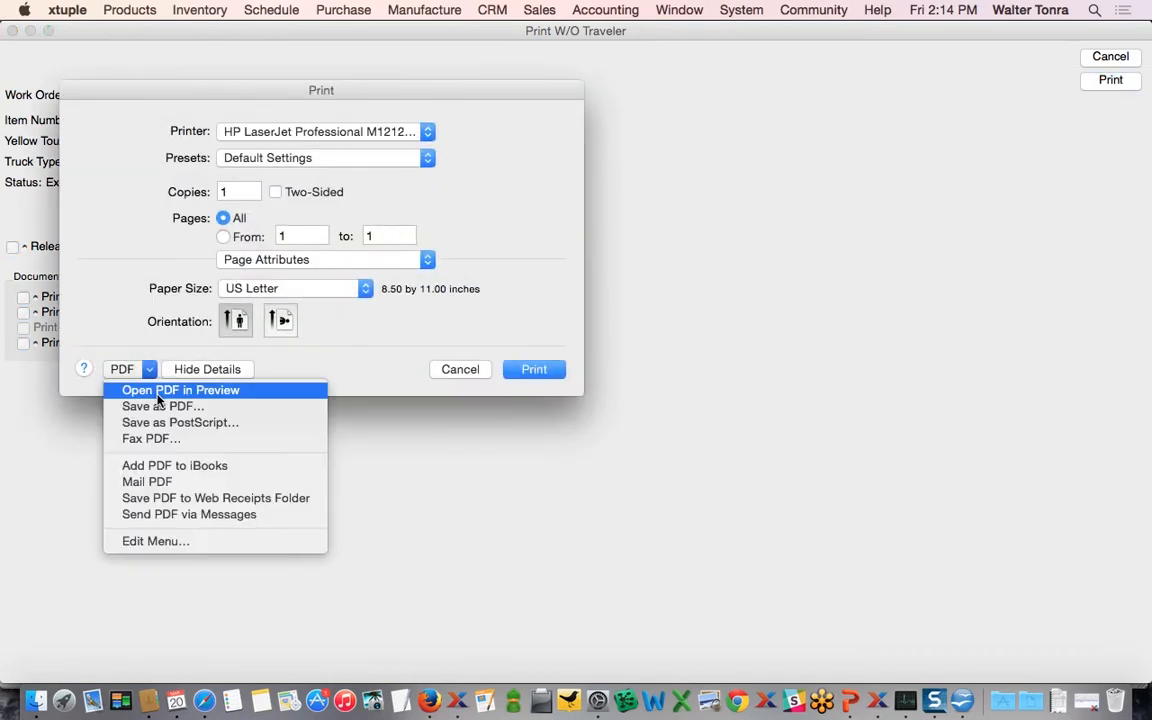
pyautogui.click(158, 392)
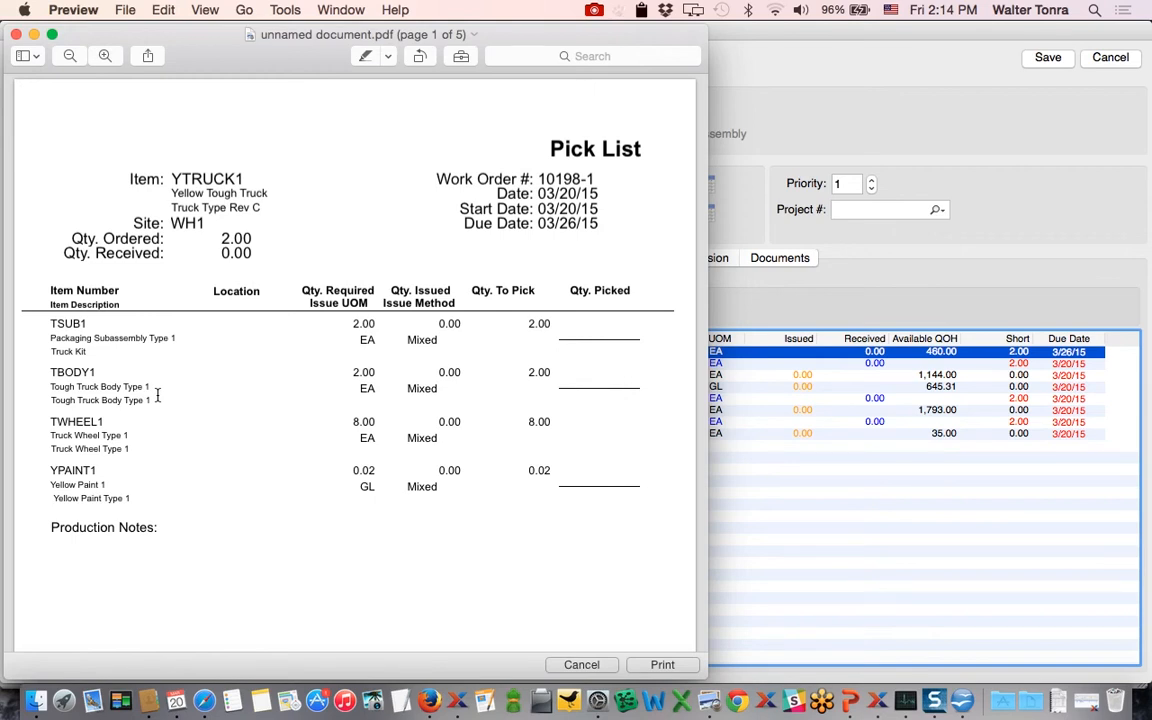
# Read through the traveler's pick list and work order label pages up to the routing page
pyautogui.scroll(-10, 157, 395)
pyautogui.scroll(-14, 157, 395)
pyautogui.scroll(3, 157, 395)
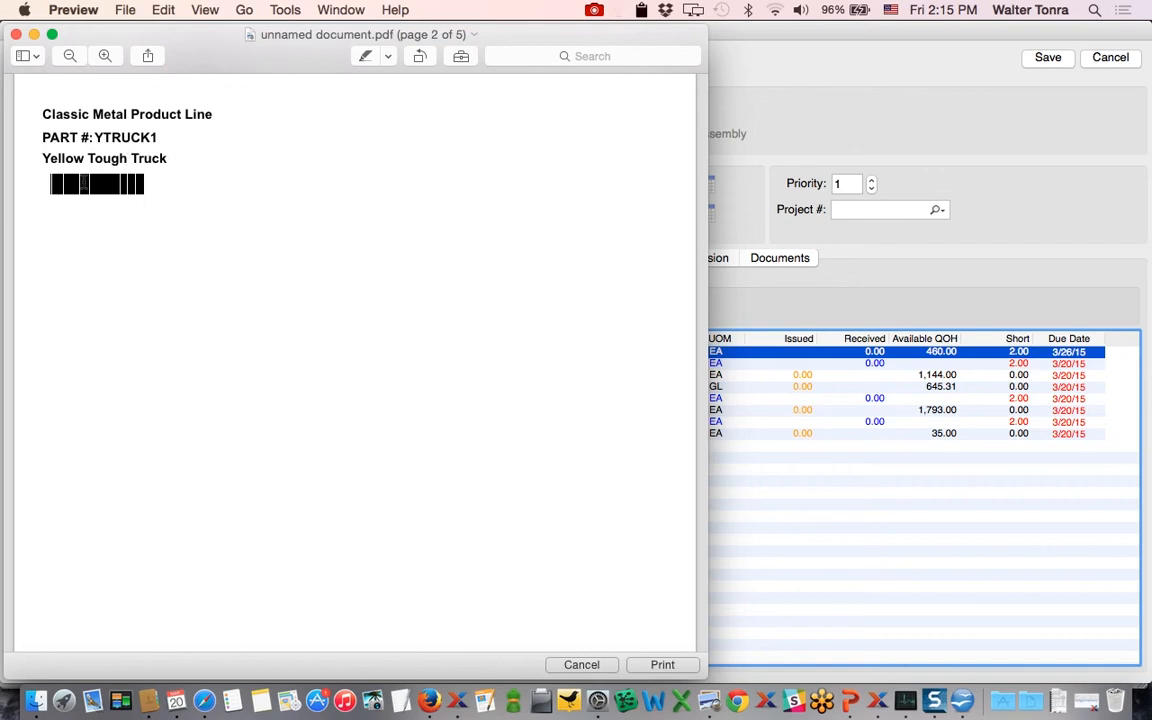
pyautogui.scroll(-2, 117, 331)
pyautogui.scroll(-10, 117, 331)
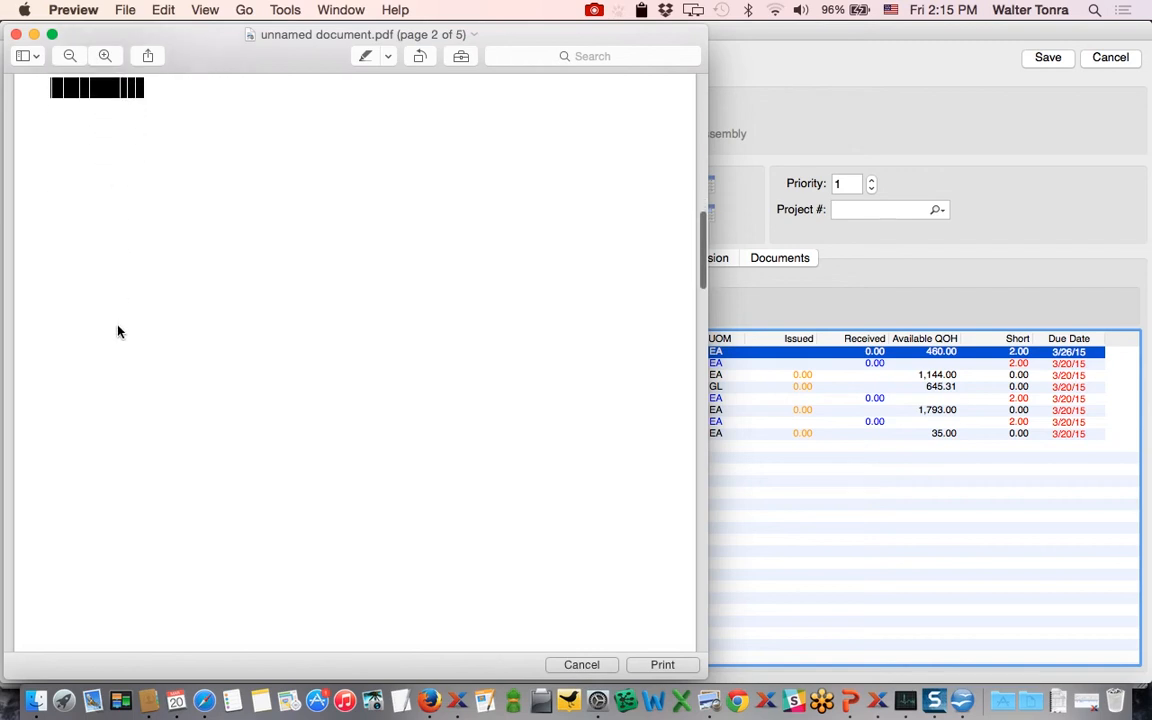
pyautogui.scroll(-15, 117, 331)
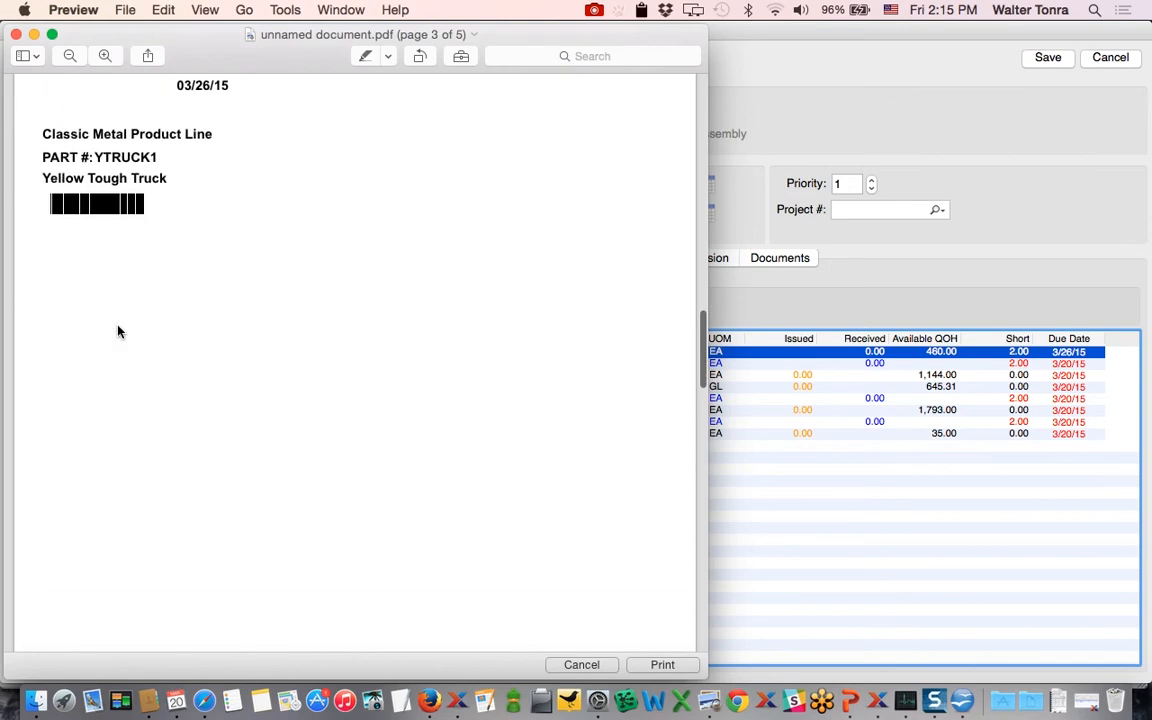
pyautogui.scroll(-5, 117, 331)
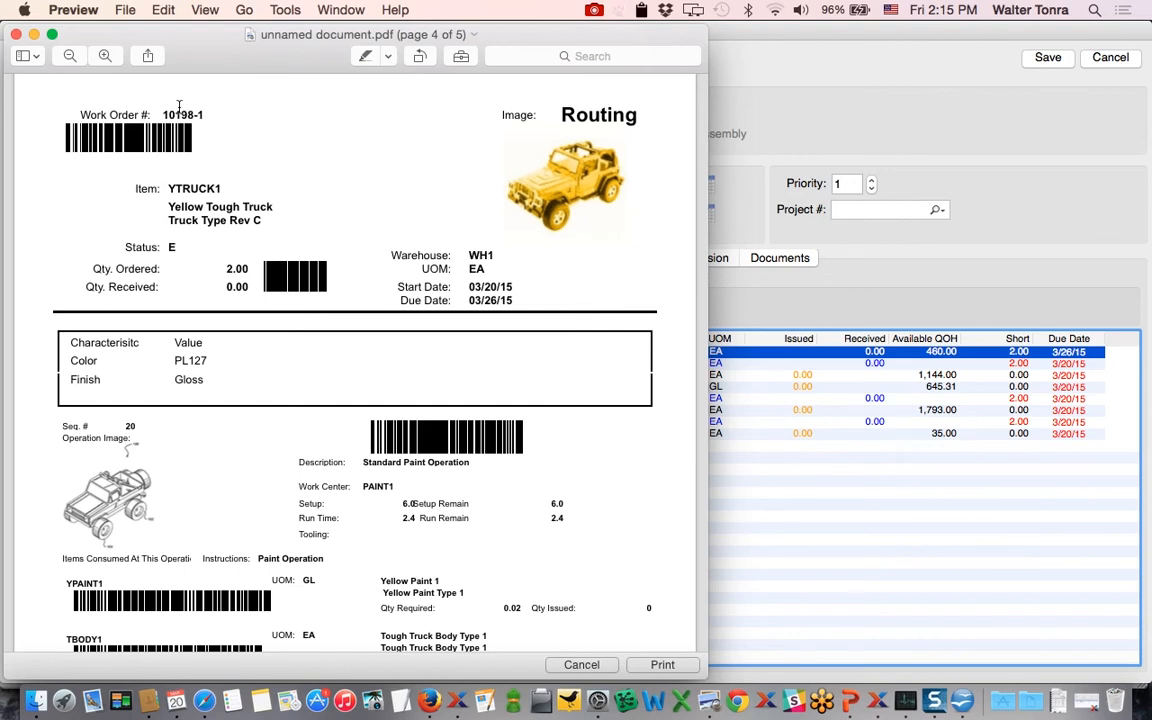
# Examine the routing page's work order header, barcodes, item image and the details of the paint and assembly operations
pyautogui.doubleClick(179, 108)
pyautogui.click(143, 145)
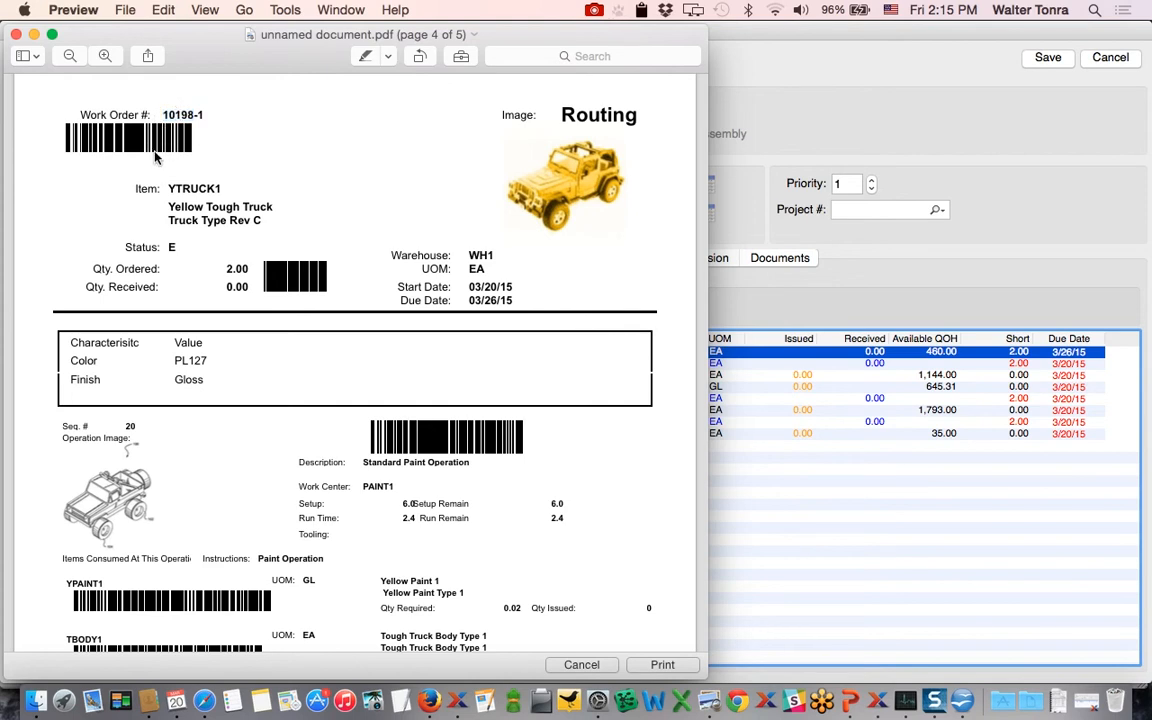
pyautogui.doubleClick(195, 187)
pyautogui.click(604, 172)
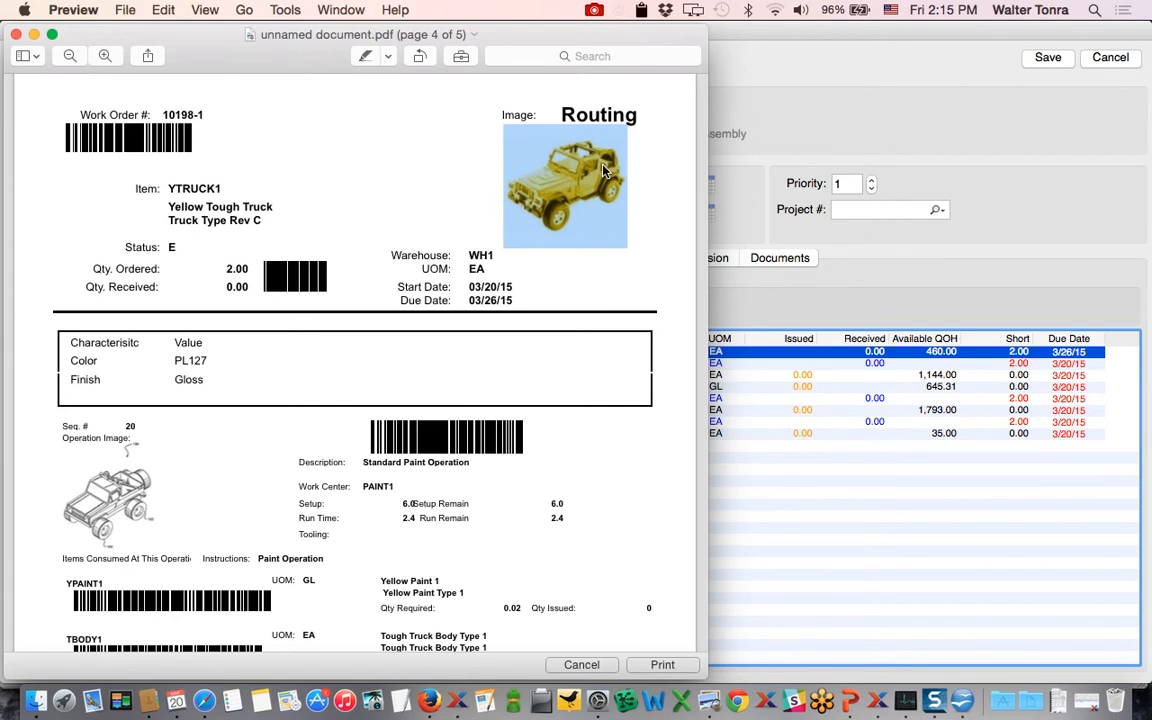
pyautogui.scroll(-5, 561, 473)
pyautogui.scroll(-5, 562, 473)
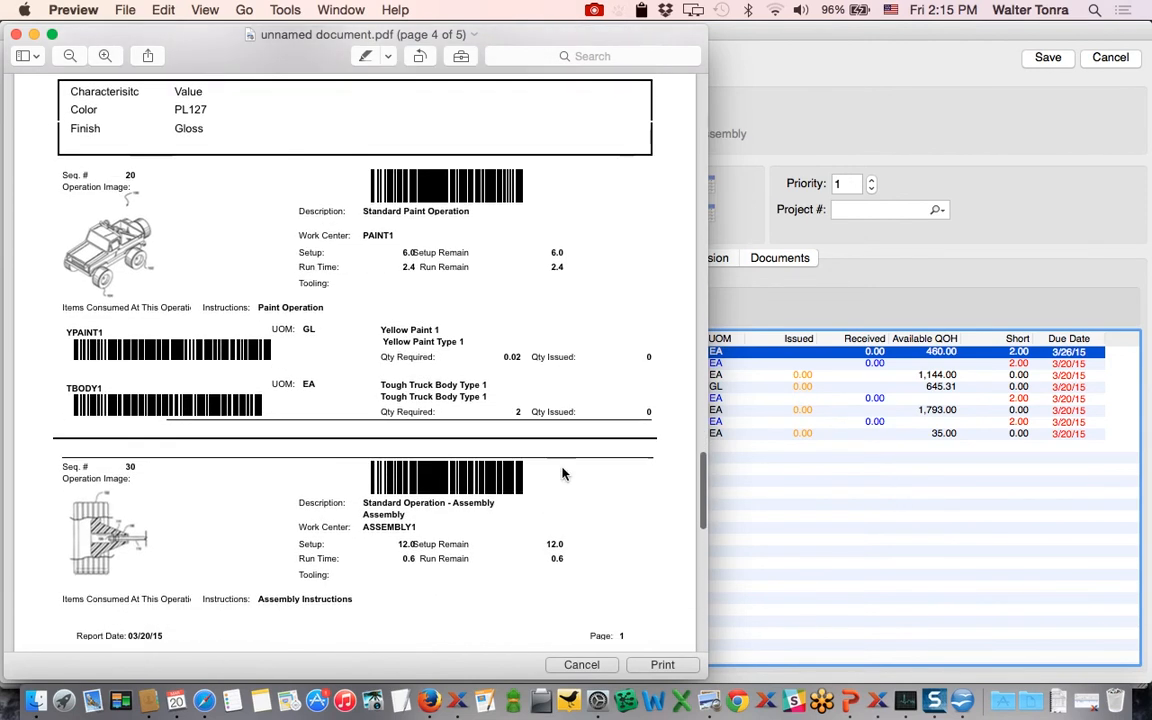
pyautogui.scroll(-1, 562, 473)
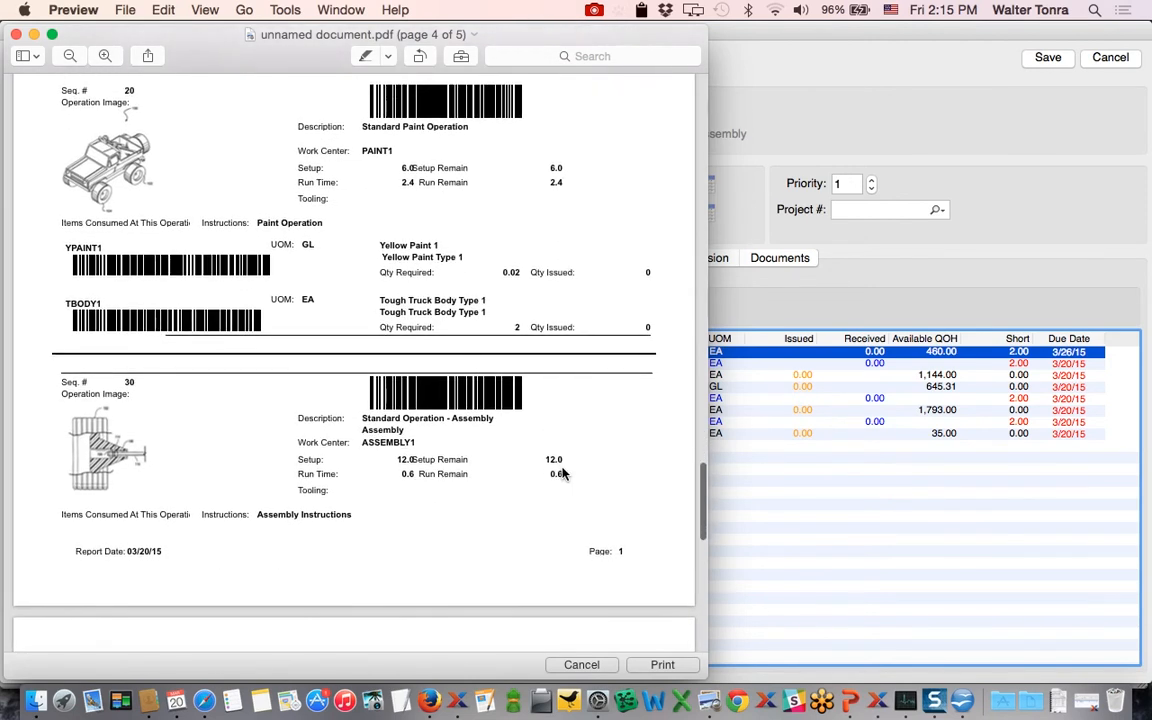
pyautogui.moveTo(363, 126); pyautogui.dragTo(485, 126)
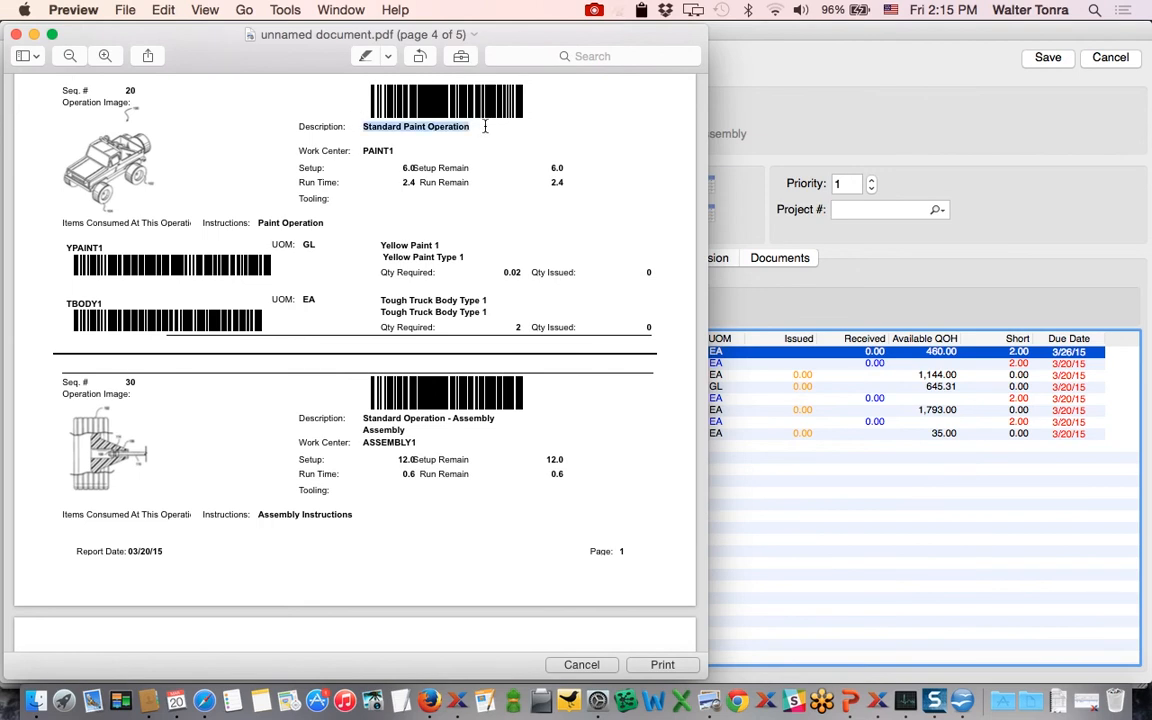
pyautogui.rightClick(378, 151)
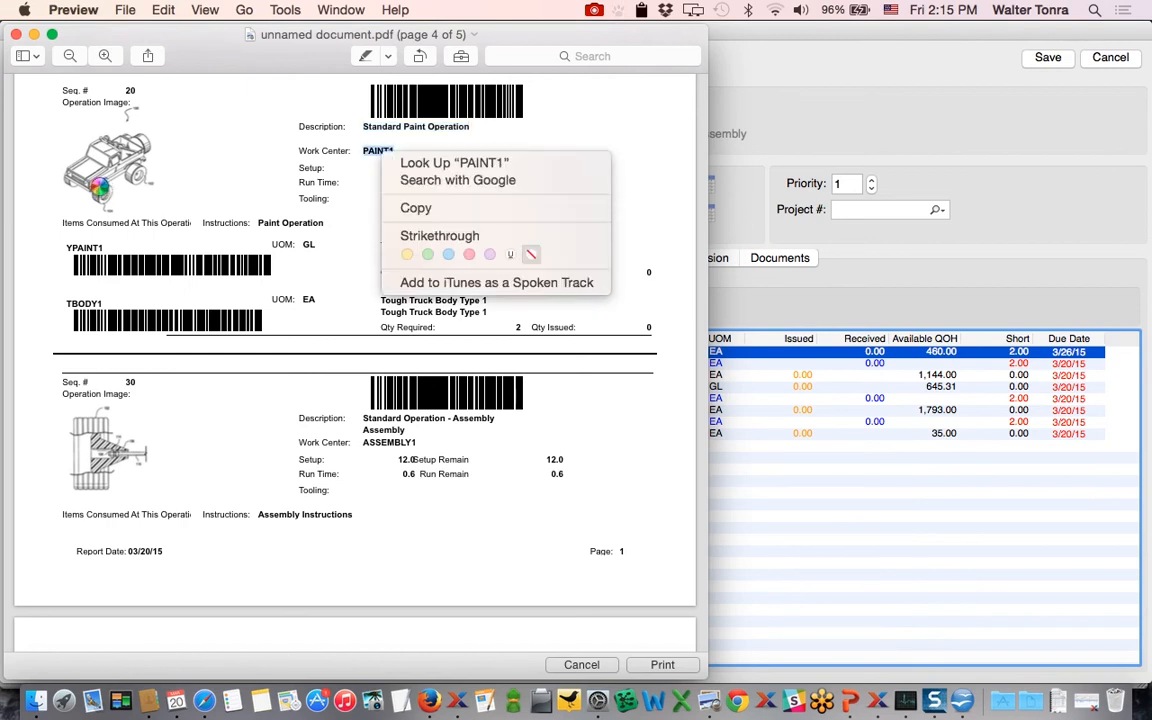
pyautogui.click(99, 188)
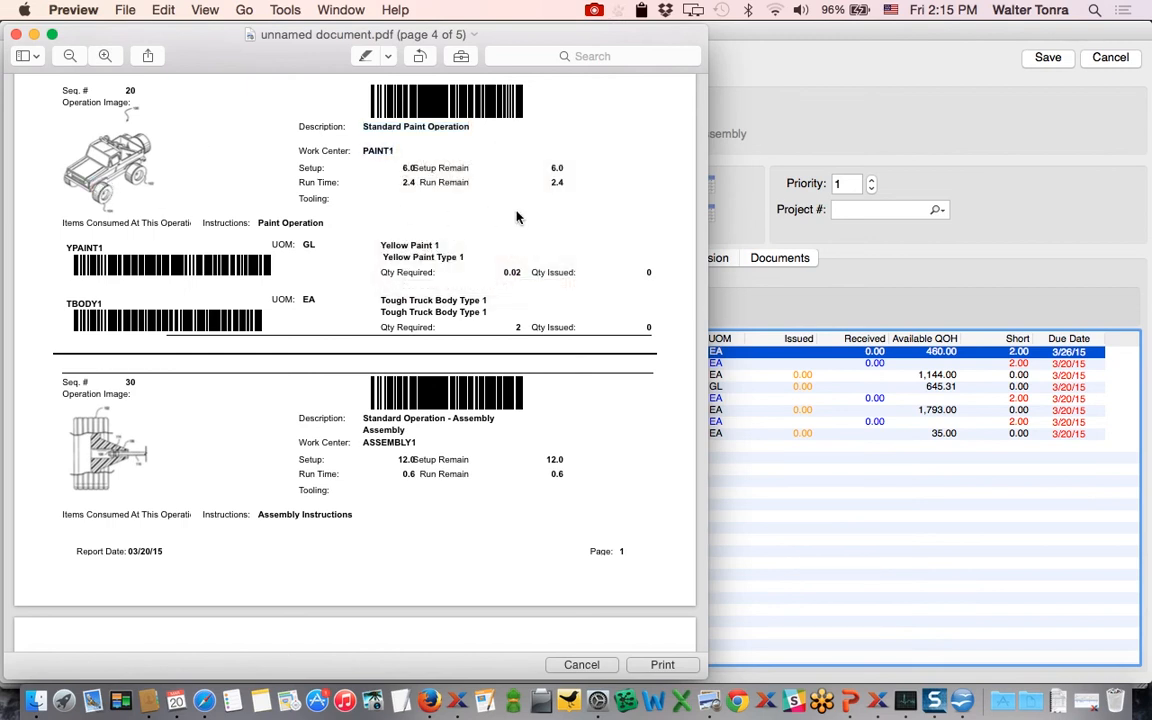
# Switch back to xTuple and close the work order and the Work Order Schedule
pyautogui.click(792, 301)
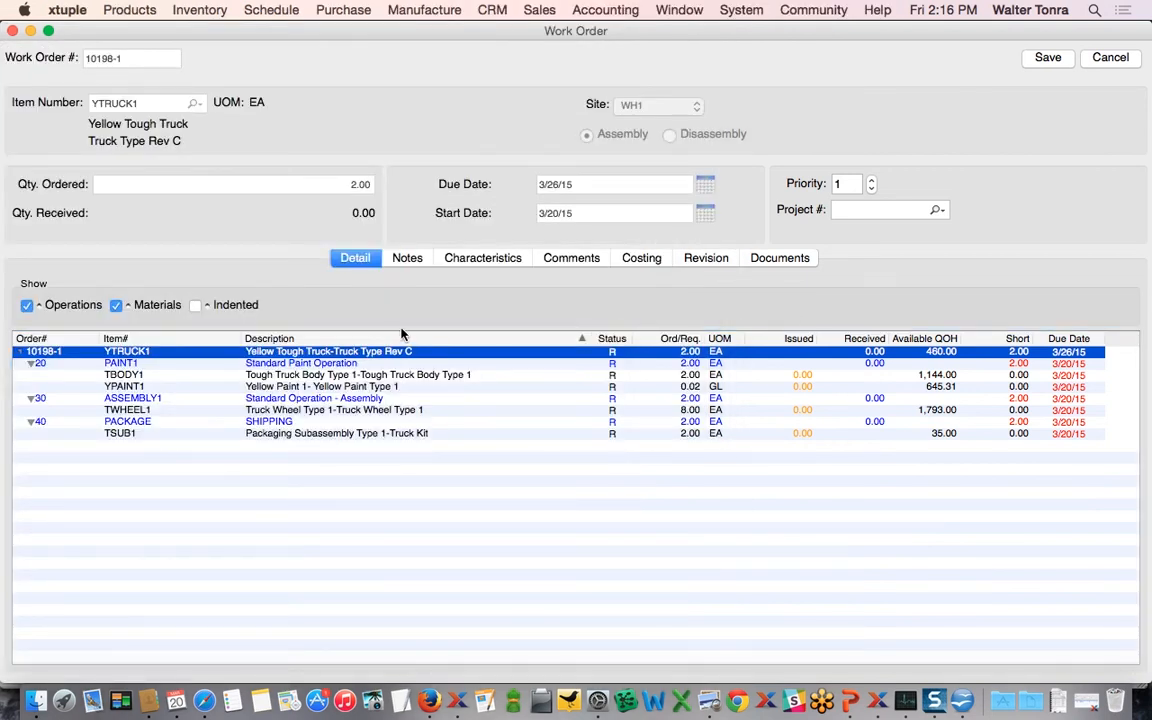
pyautogui.click(13, 31)
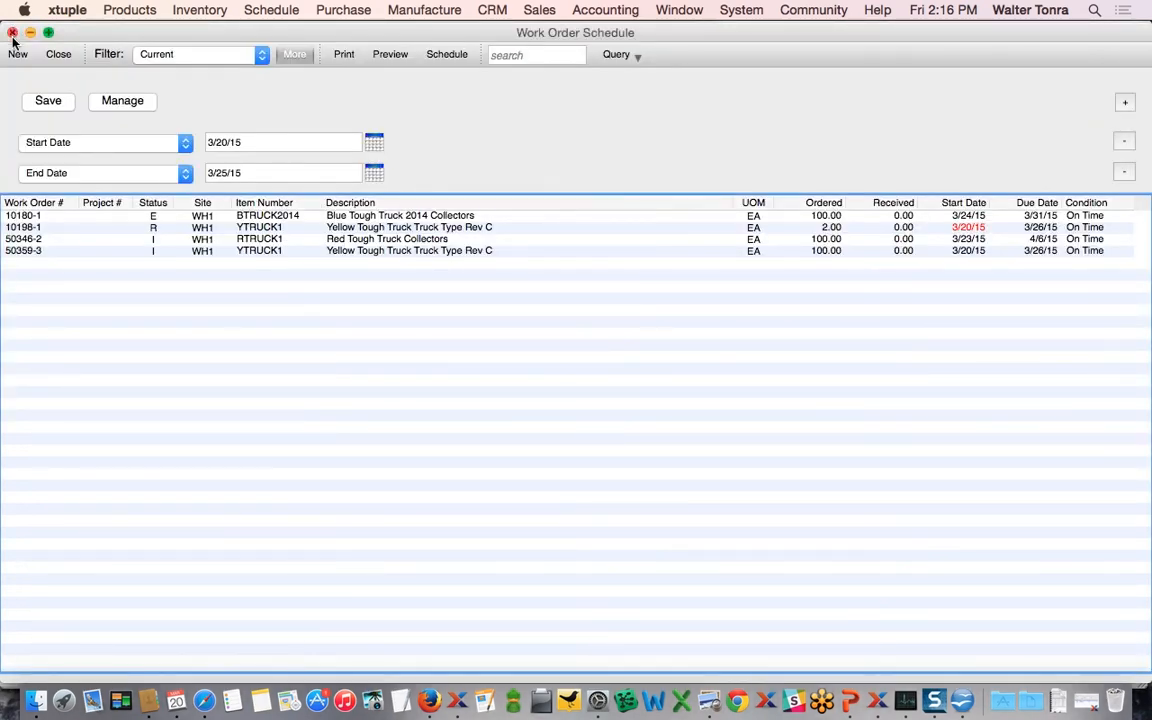
pyautogui.click(57, 54)
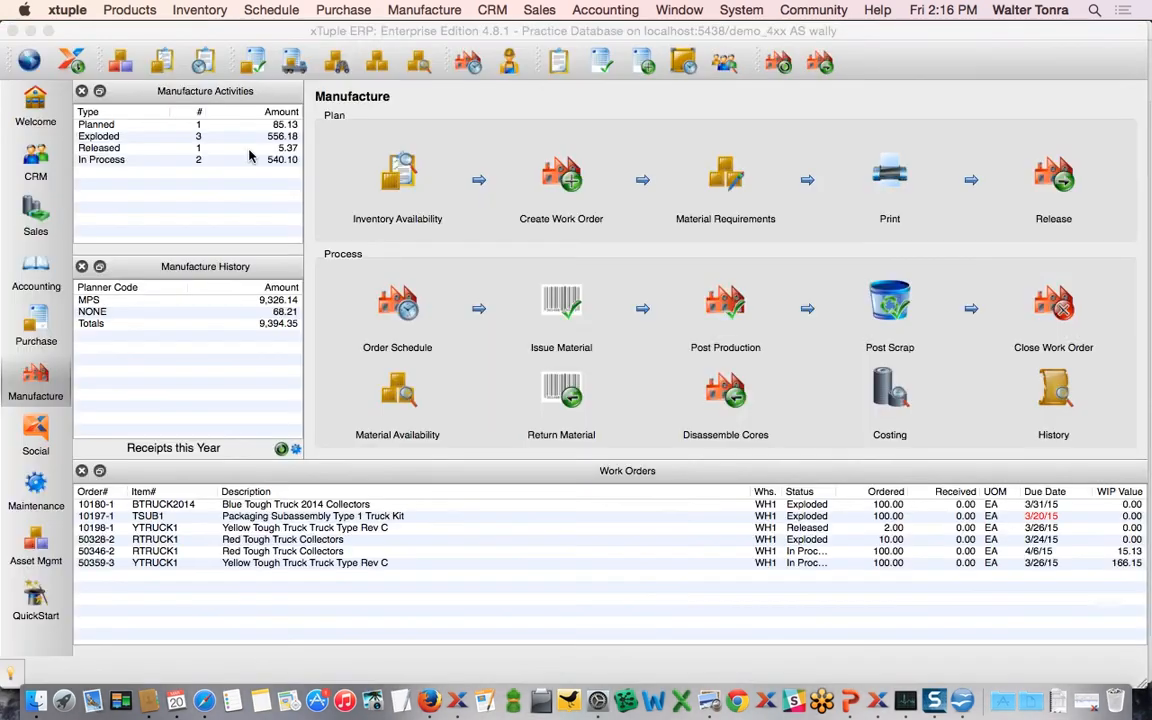
# Open the Time Clock and enter the employee's code
pyautogui.click(511, 66)
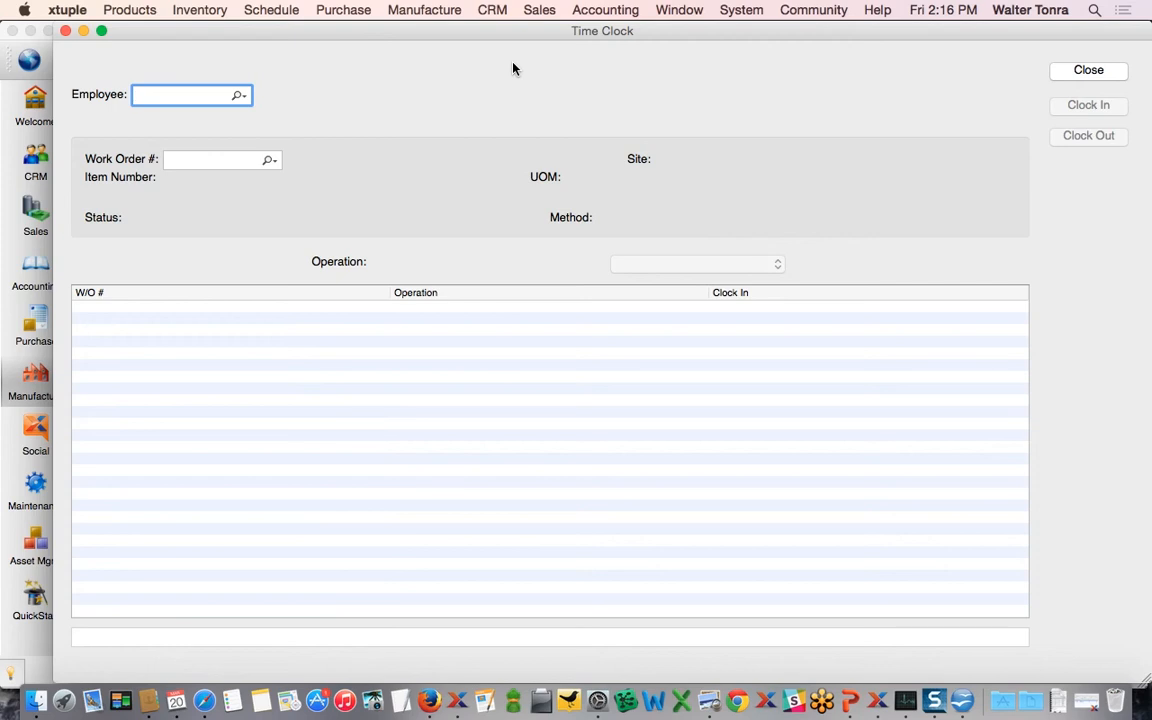
pyautogui.write('w')
pyautogui.click(185, 113)
pyautogui.press('Tab')
# Choose the YTRUCK1 work order in the Time Clock and set its operation to 30 - Standard Operation - Assembly
pyautogui.click(191, 160)
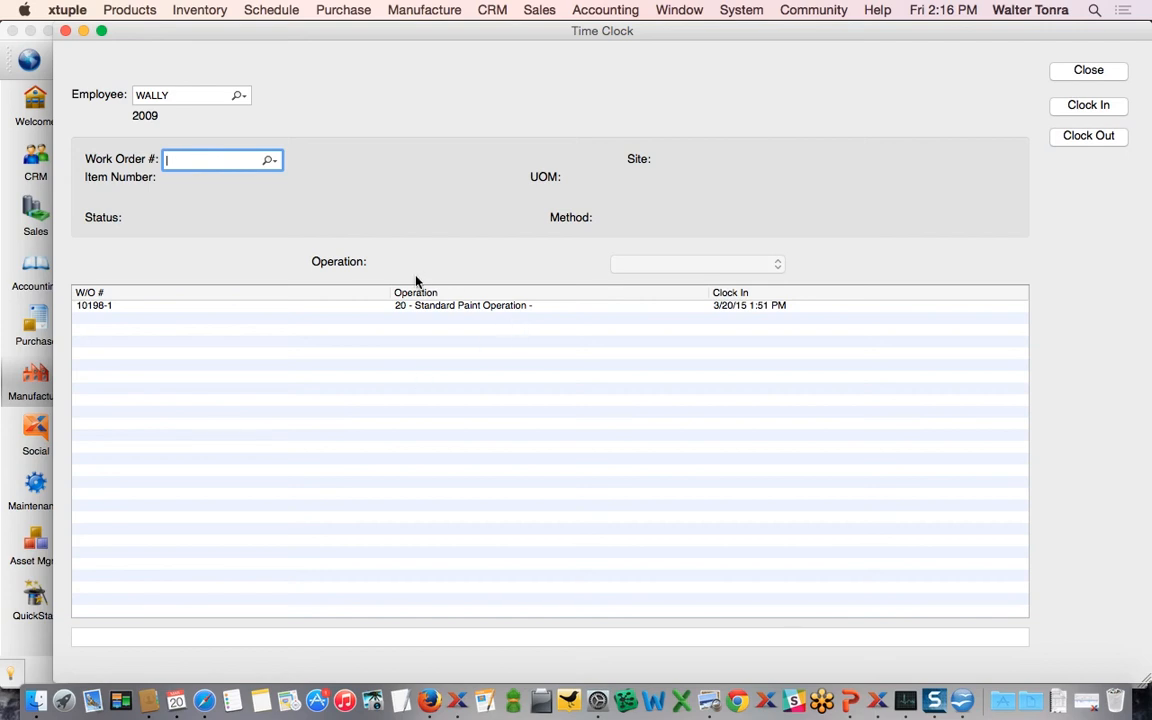
pyautogui.write('1')
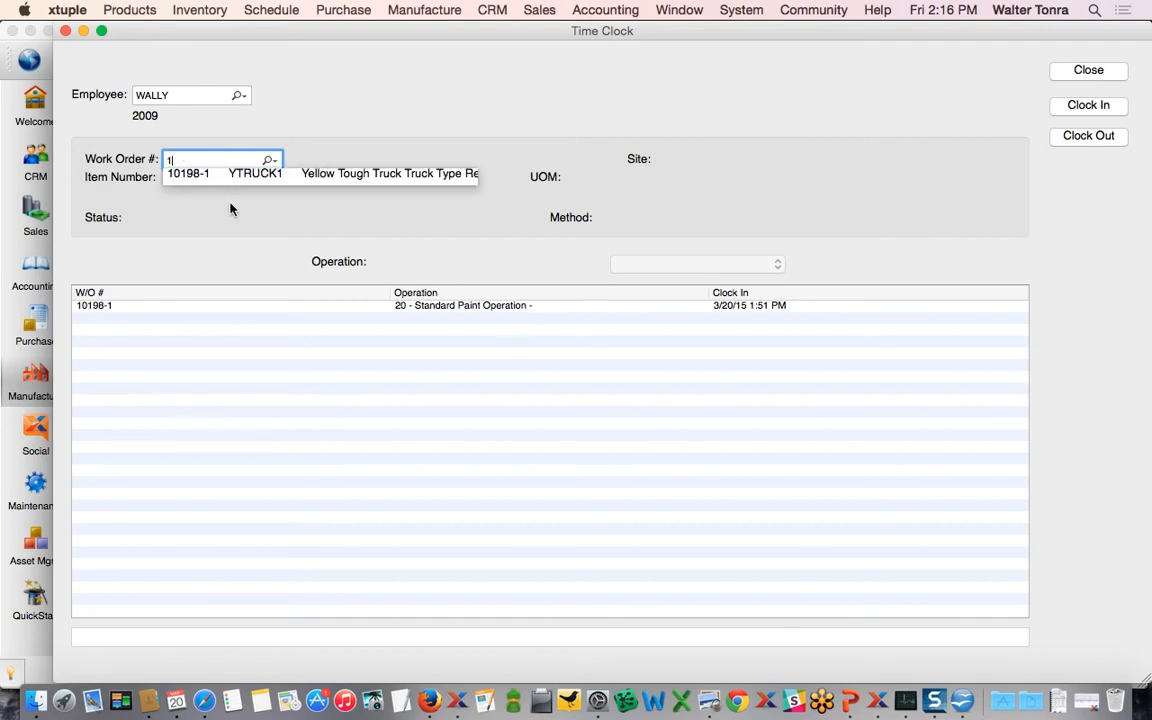
pyautogui.click(208, 177)
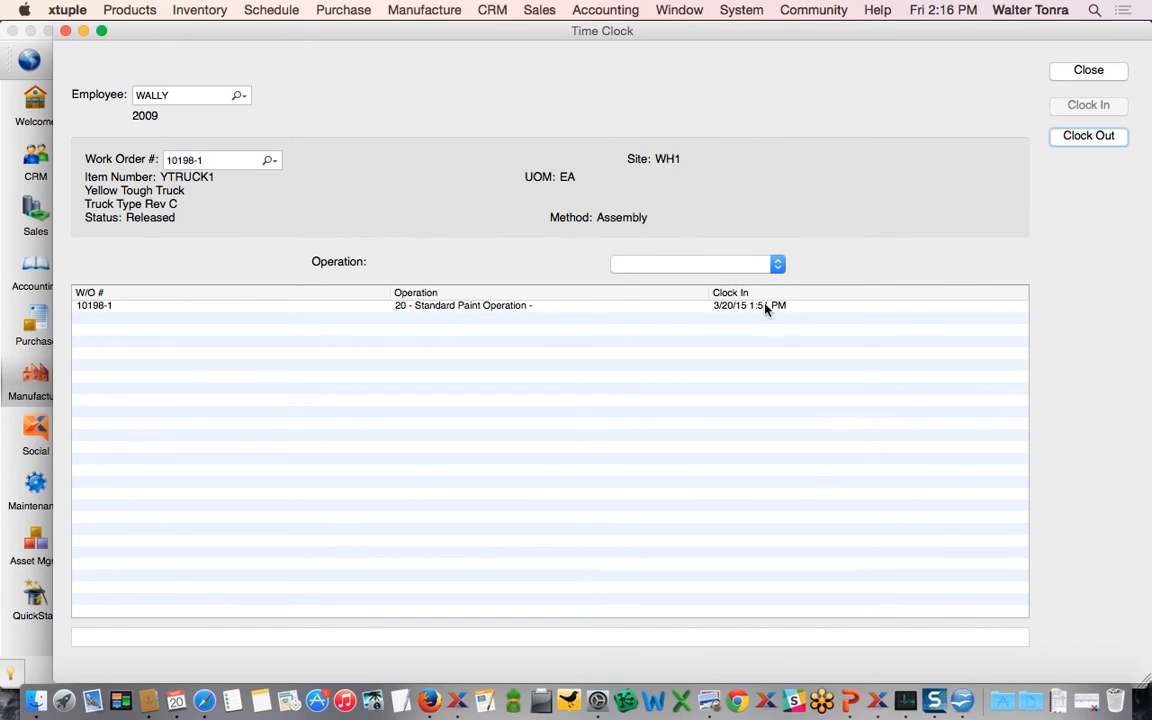
pyautogui.click(696, 264)
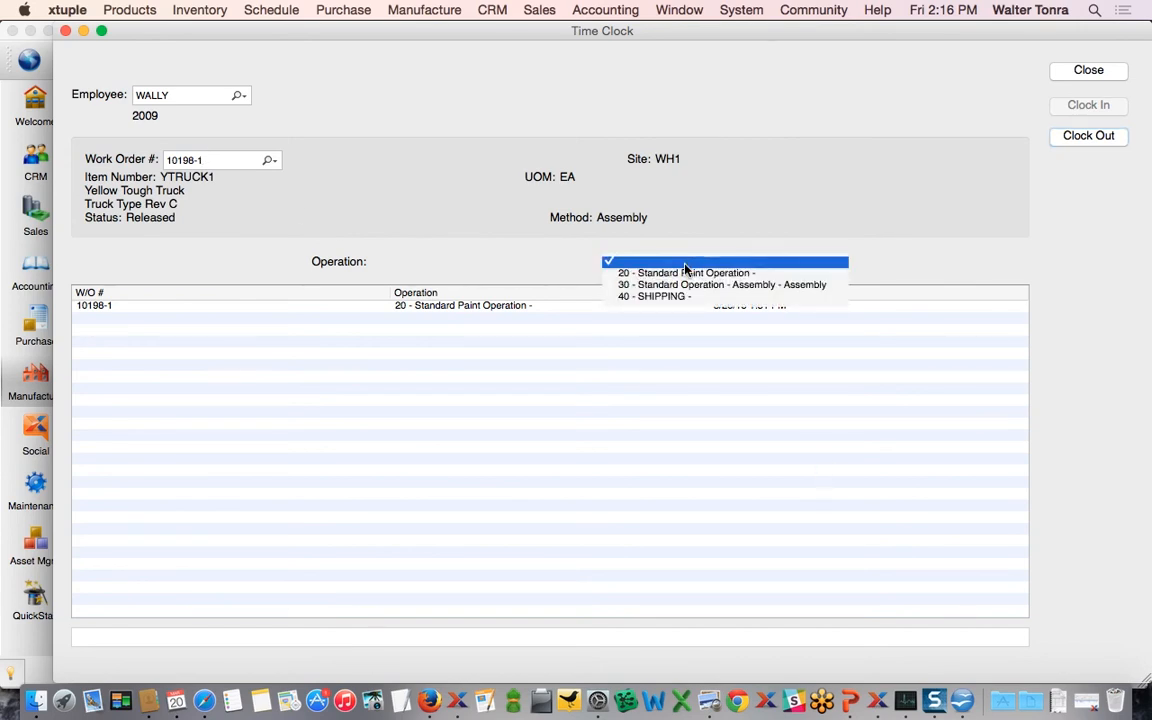
pyautogui.click(684, 287)
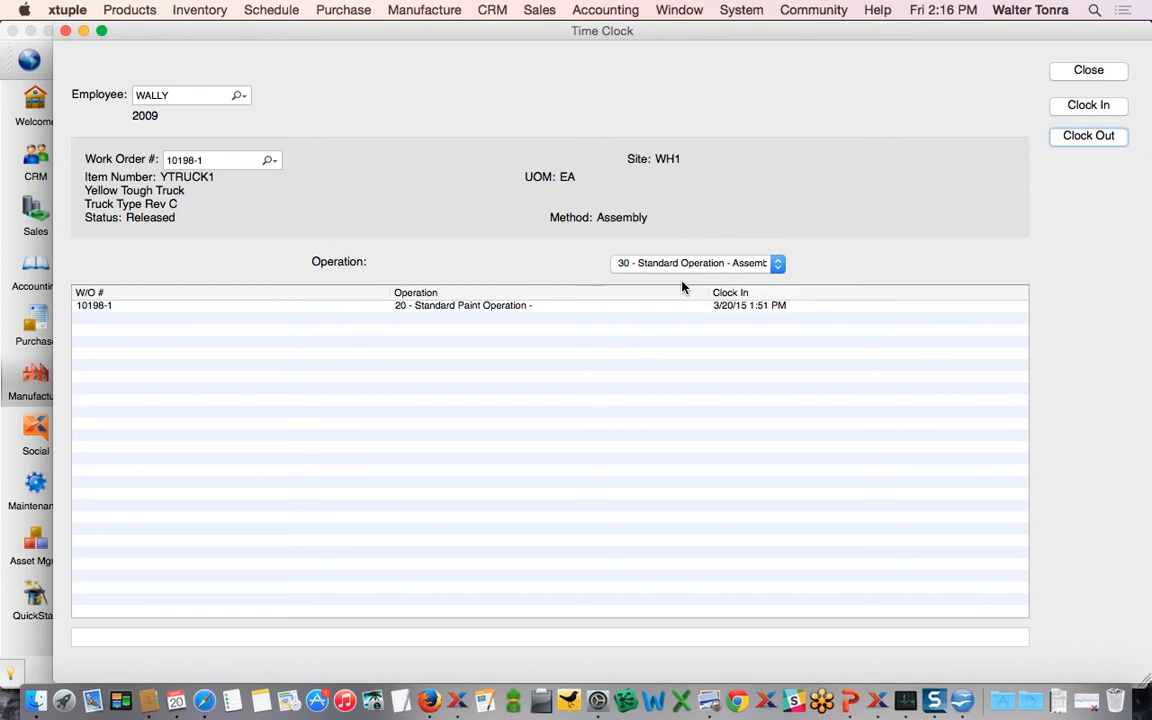
# Clock the employee in to the assembly operation and enter the employee's code again to list their open clock-ins
pyautogui.click(1095, 112)
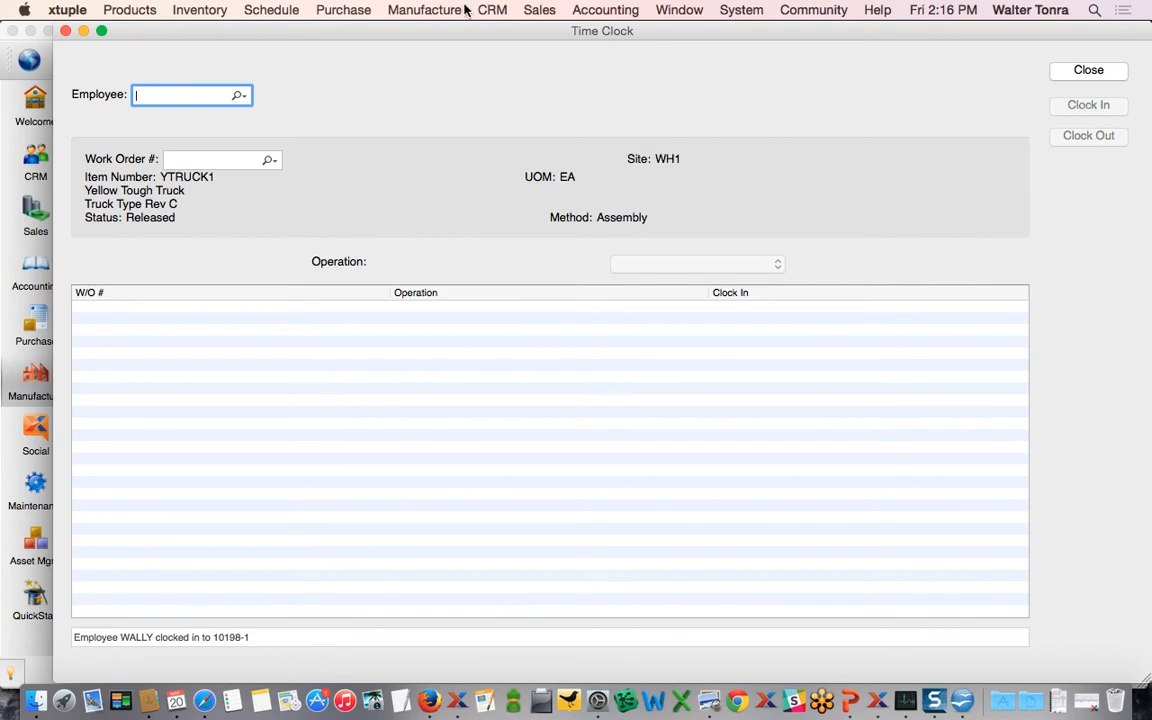
pyautogui.write('W')
pyautogui.click(156, 106)
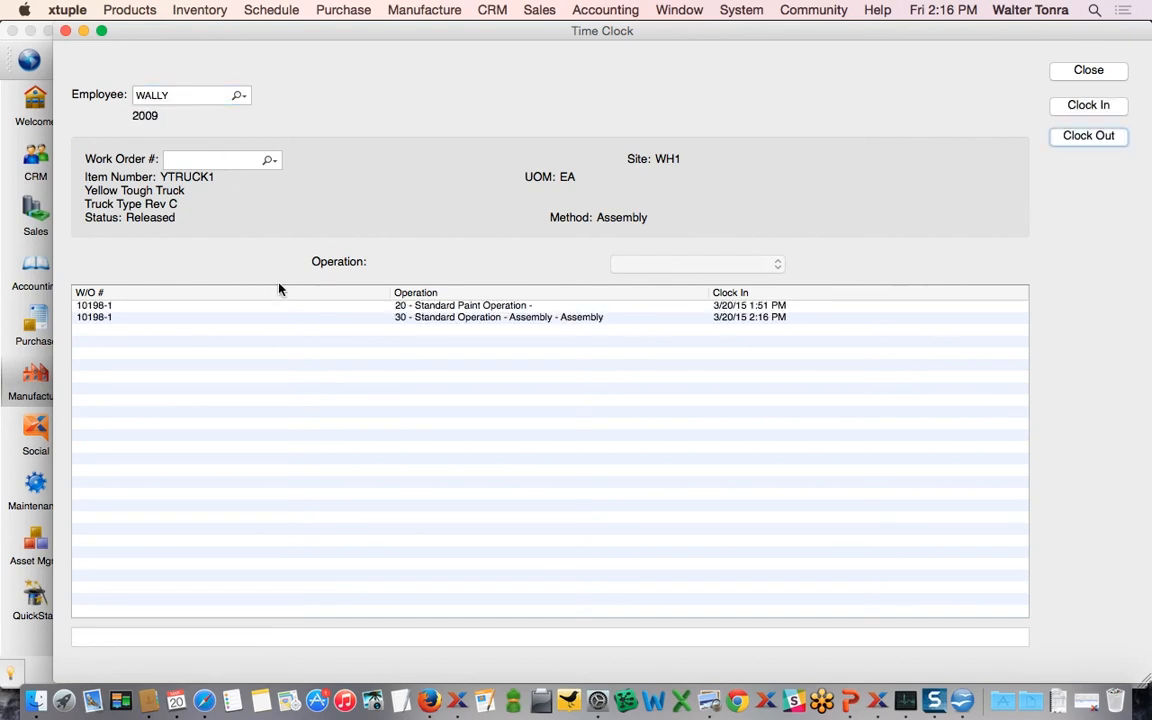
# Clock the employee out of operation 30 - Standard Operation - Assembly, review its materials, and post the operation for a quantity of 2.00
pyautogui.click(105, 318)
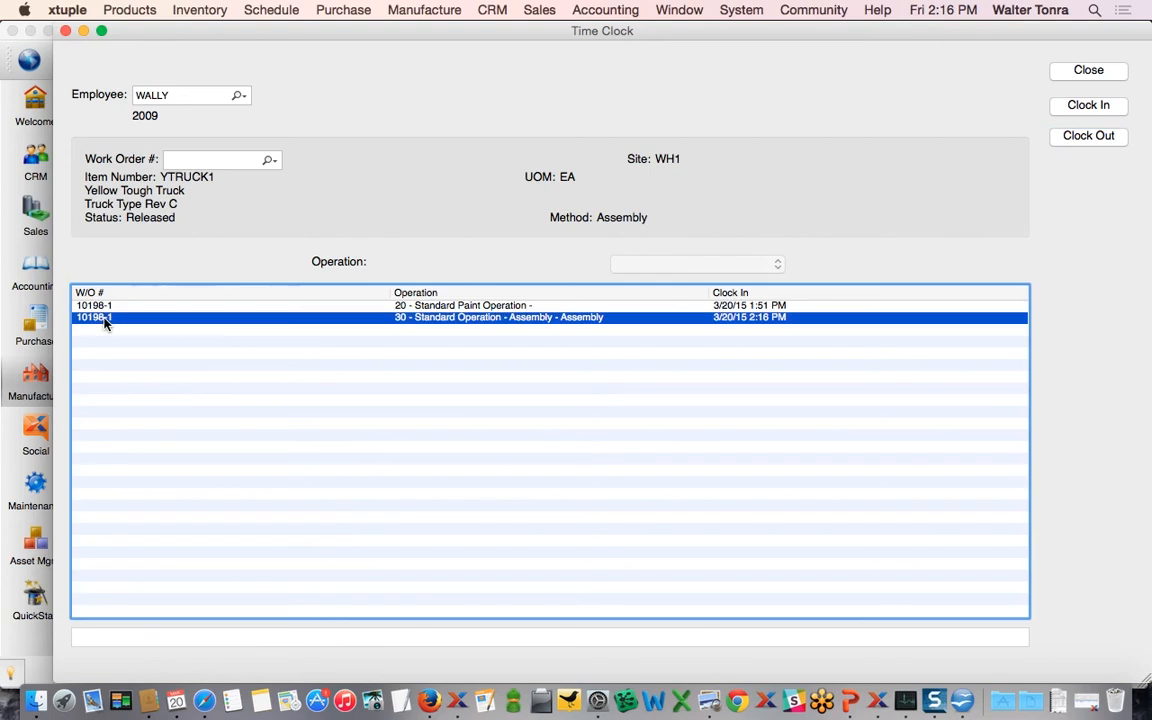
pyautogui.click(1105, 143)
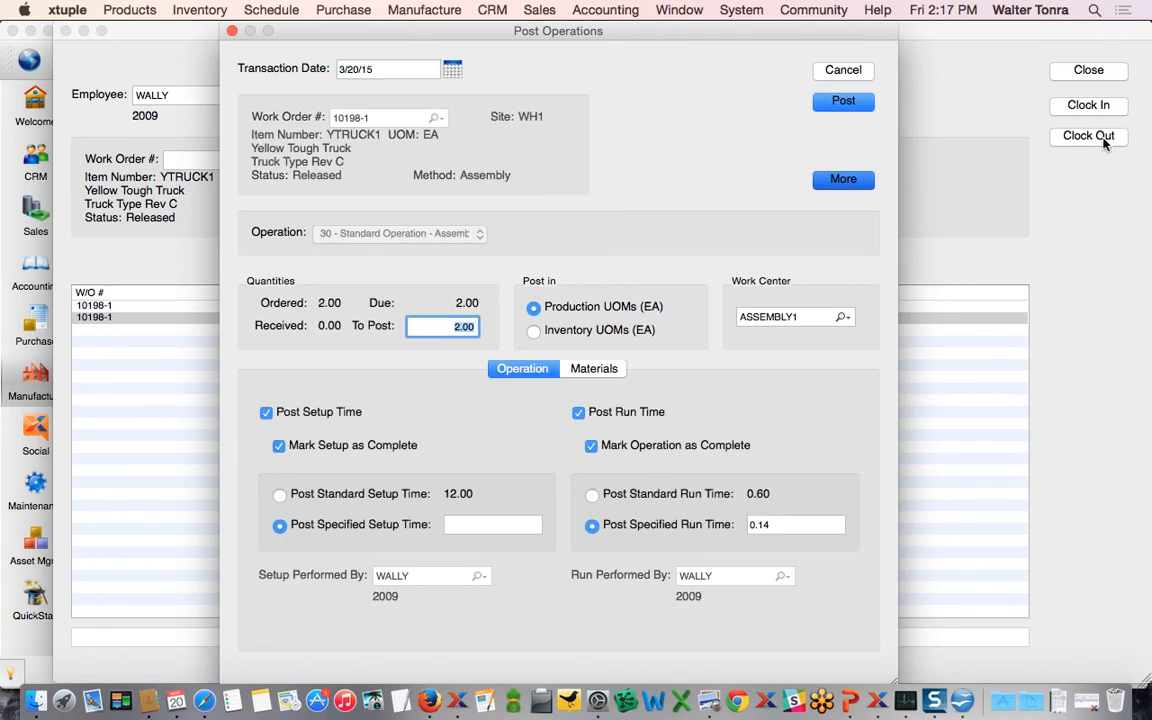
pyautogui.click(443, 329)
pyautogui.click(610, 372)
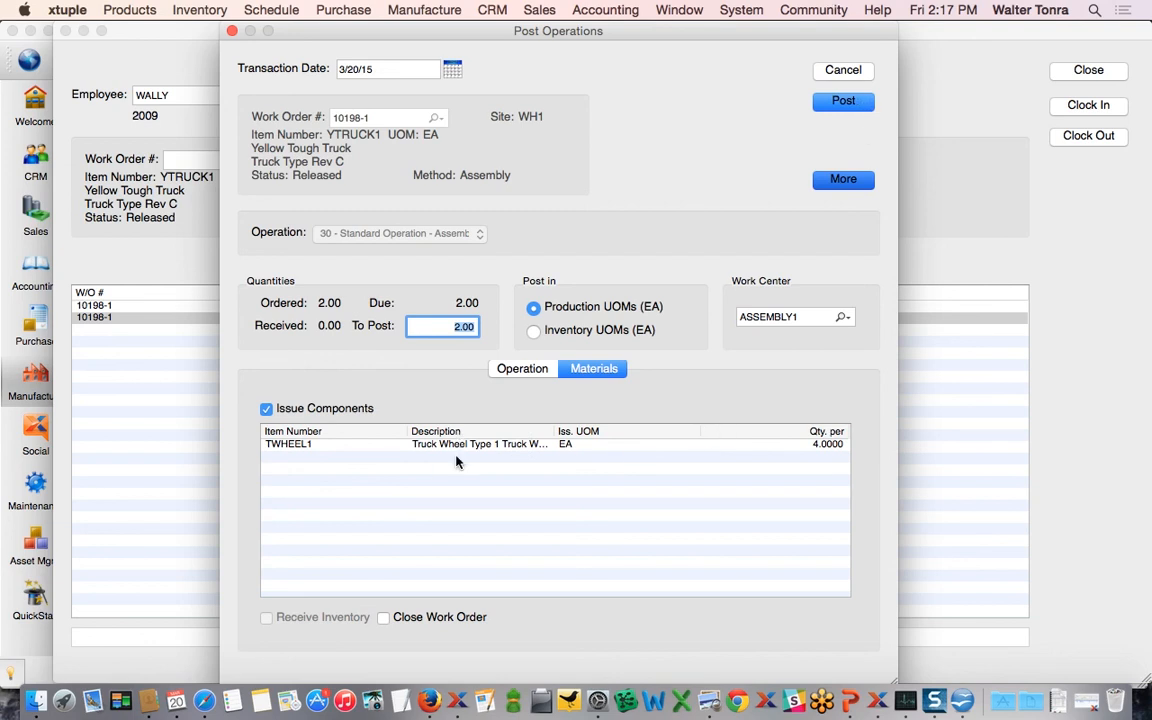
pyautogui.click(865, 104)
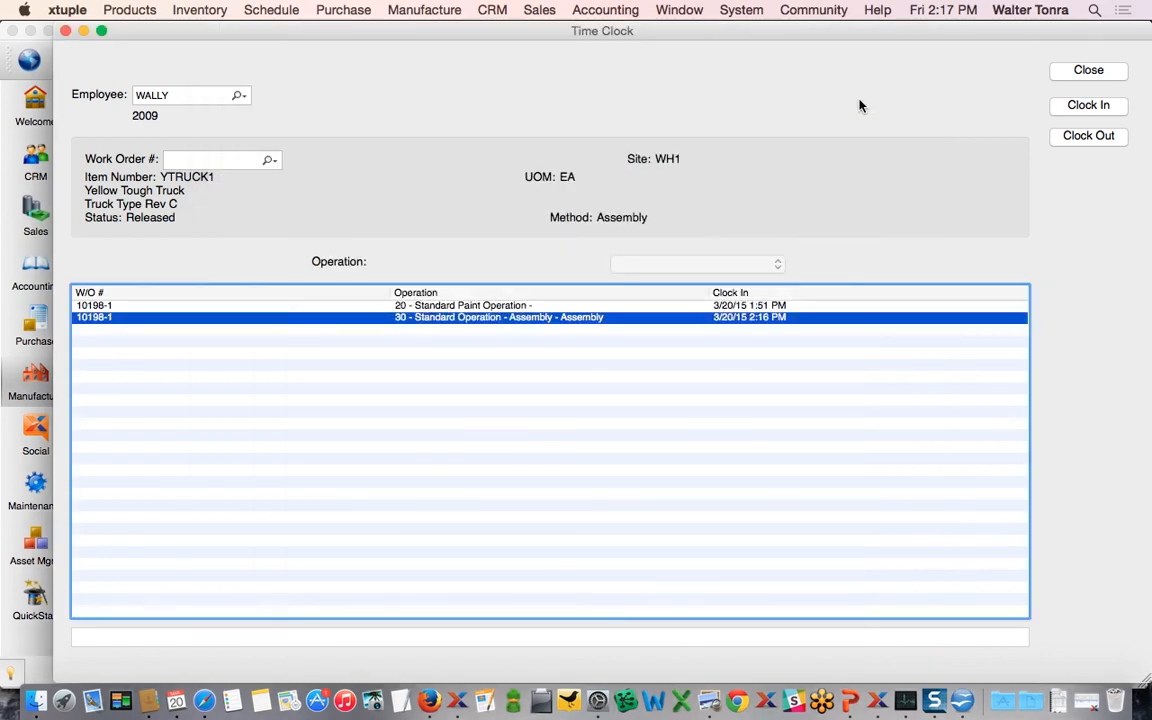
# Close the Time Clock and open the YTRUCK1 work order for 2.00 EA from the Work Order Schedule
pyautogui.click(1089, 71)
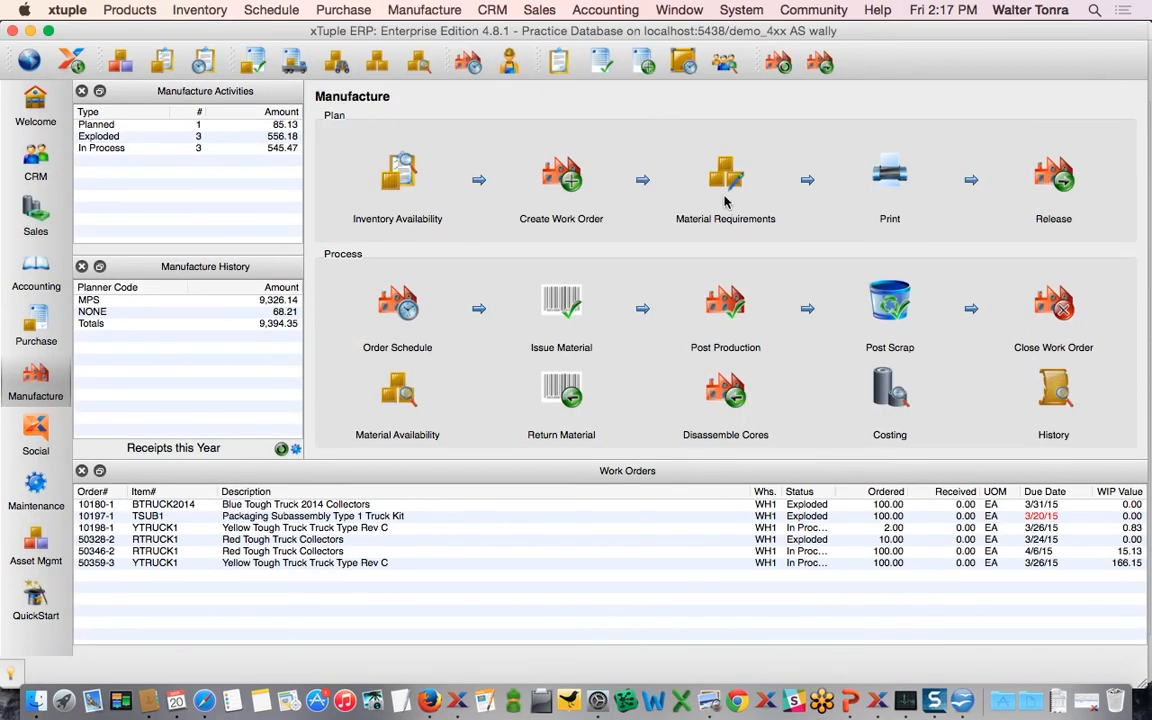
pyautogui.click(369, 262)
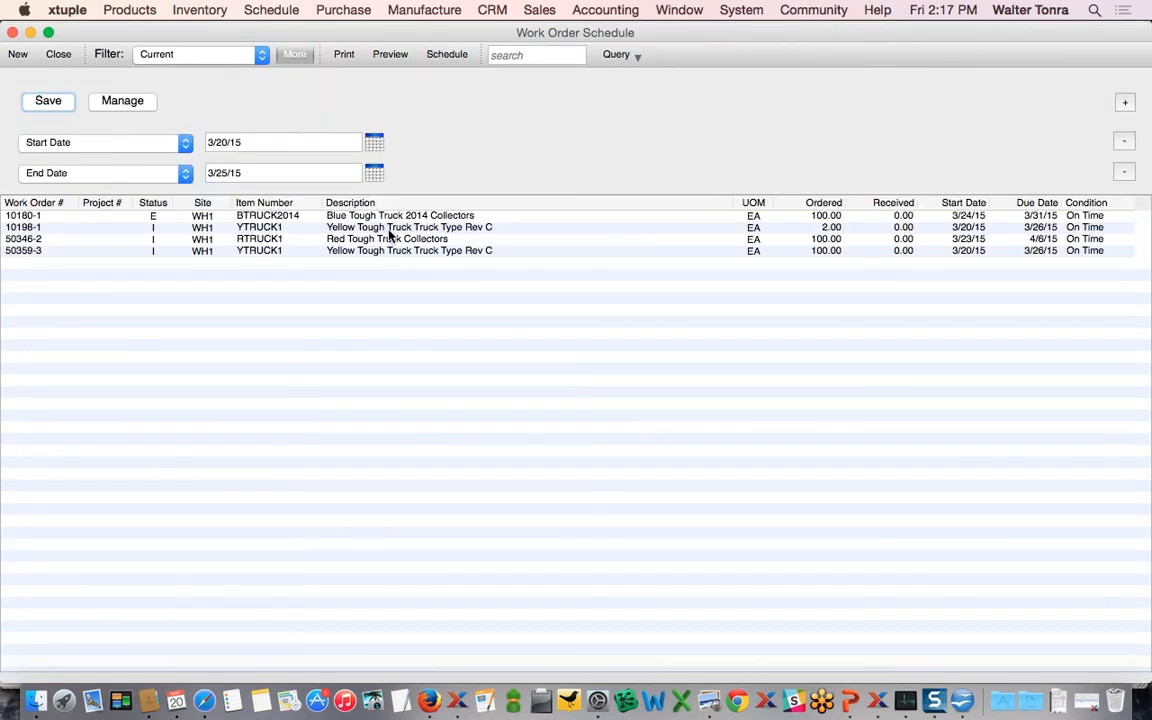
pyautogui.click(388, 229)
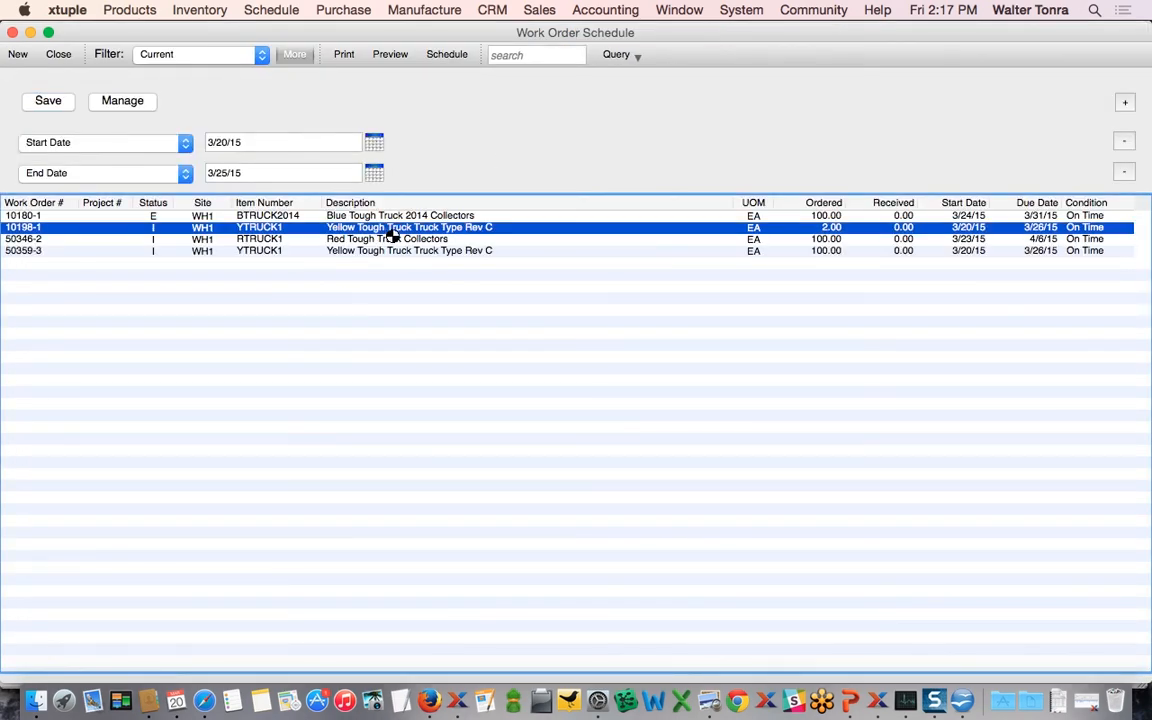
pyautogui.doubleClick(388, 232)
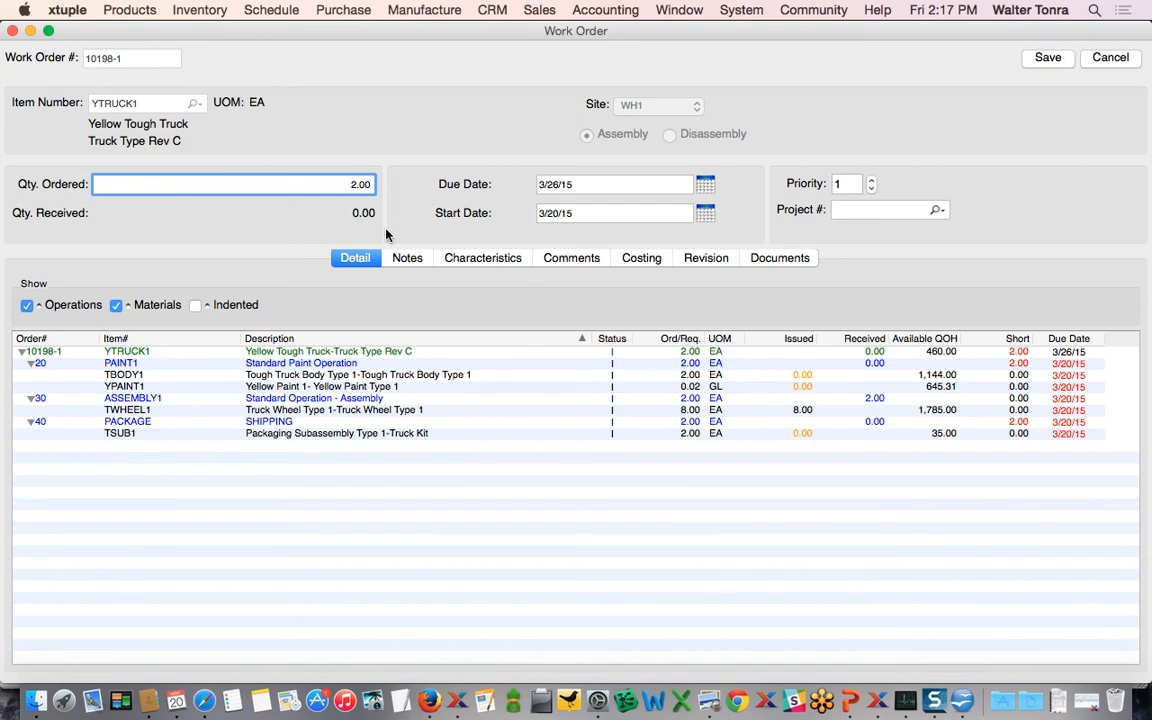